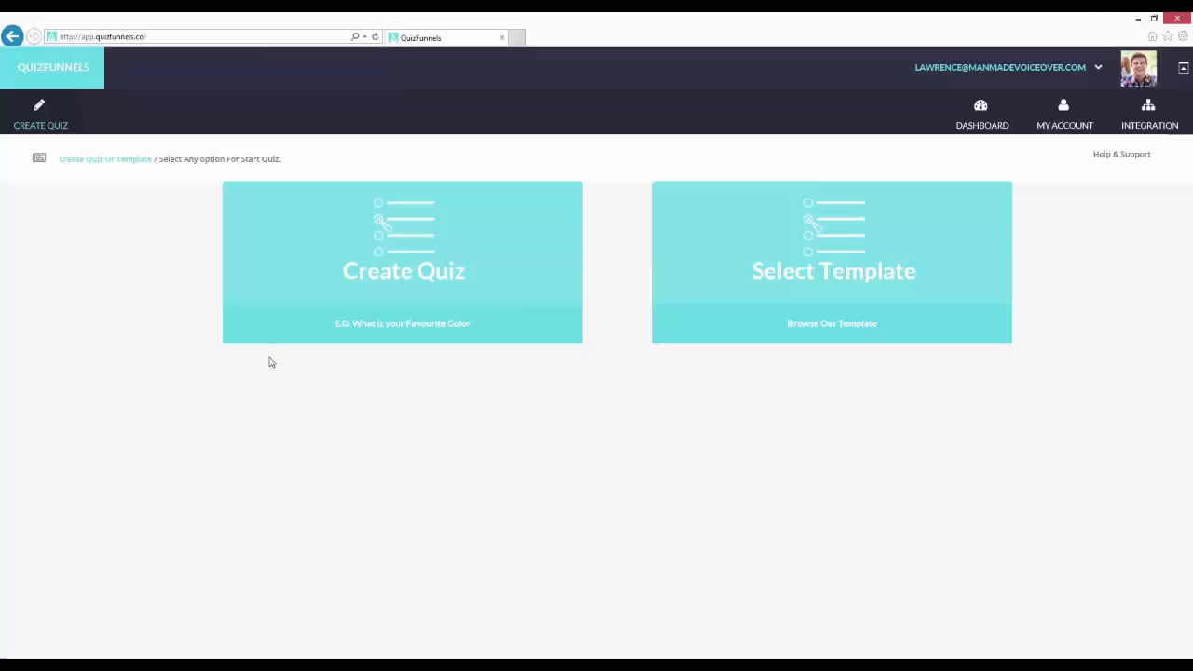
# Open the 6-Figure Coaching and Consulting Quiz from the dashboard for editing.
pyautogui.click(979, 124)
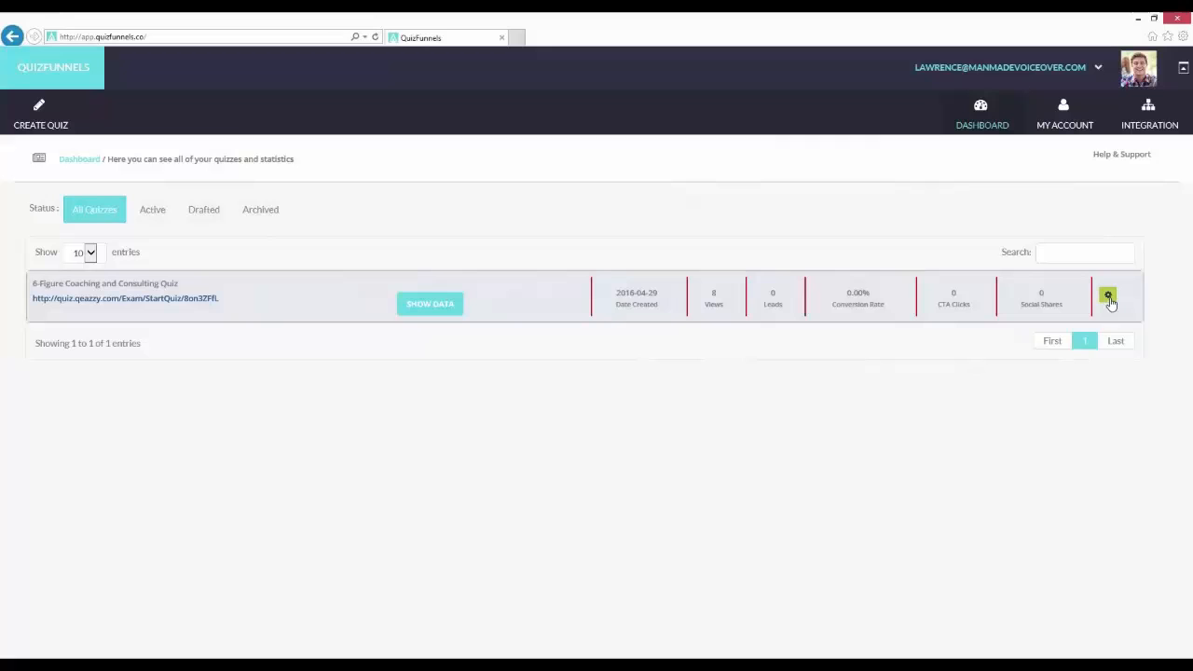
pyautogui.click(1108, 294)
pyautogui.click(1113, 338)
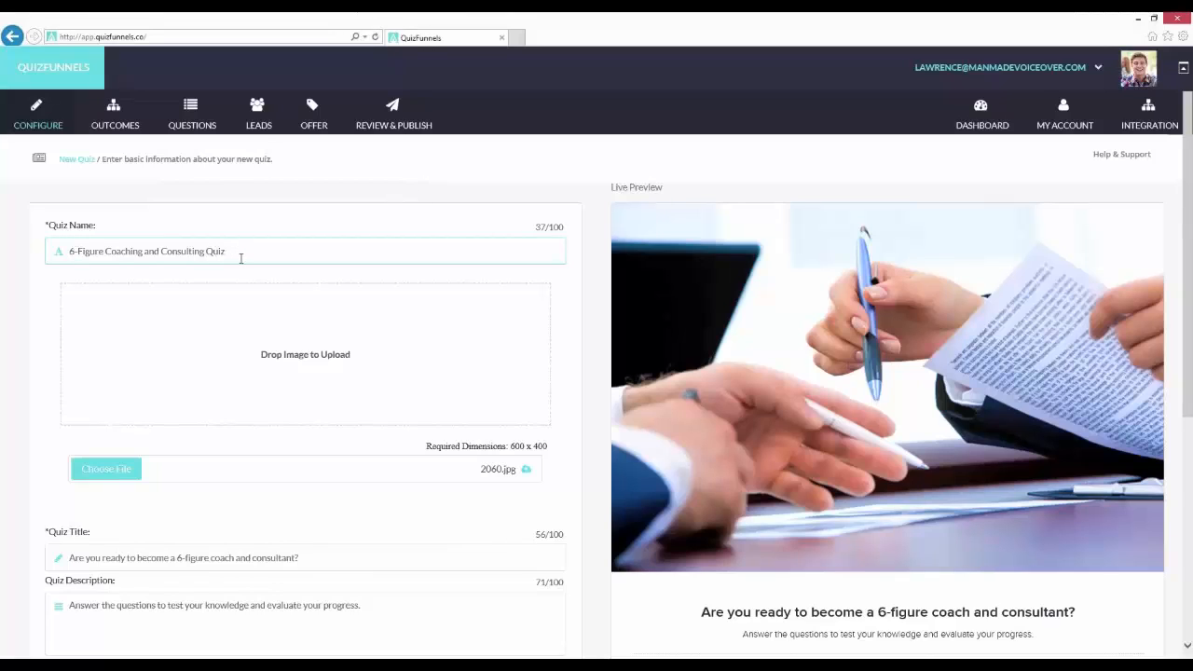
# Review the quiz name, title and description in the quiz's basic configuration.
pyautogui.moveTo(264, 250); pyautogui.dragTo(235, 256)
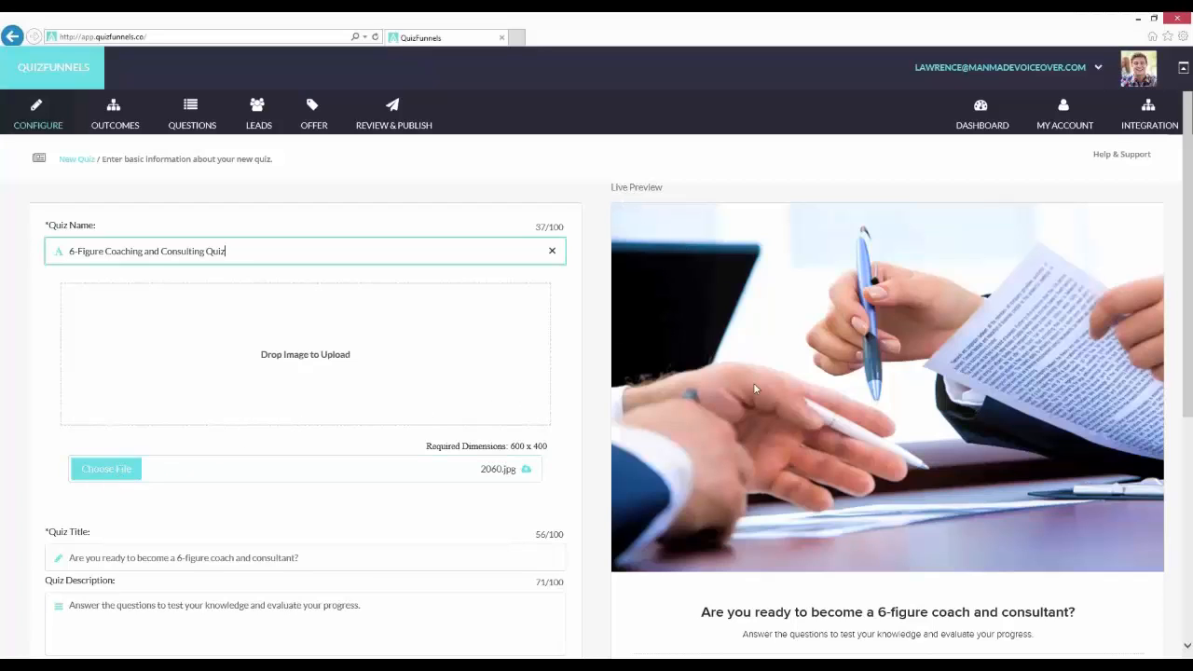
pyautogui.scroll(-3, 287, 443)
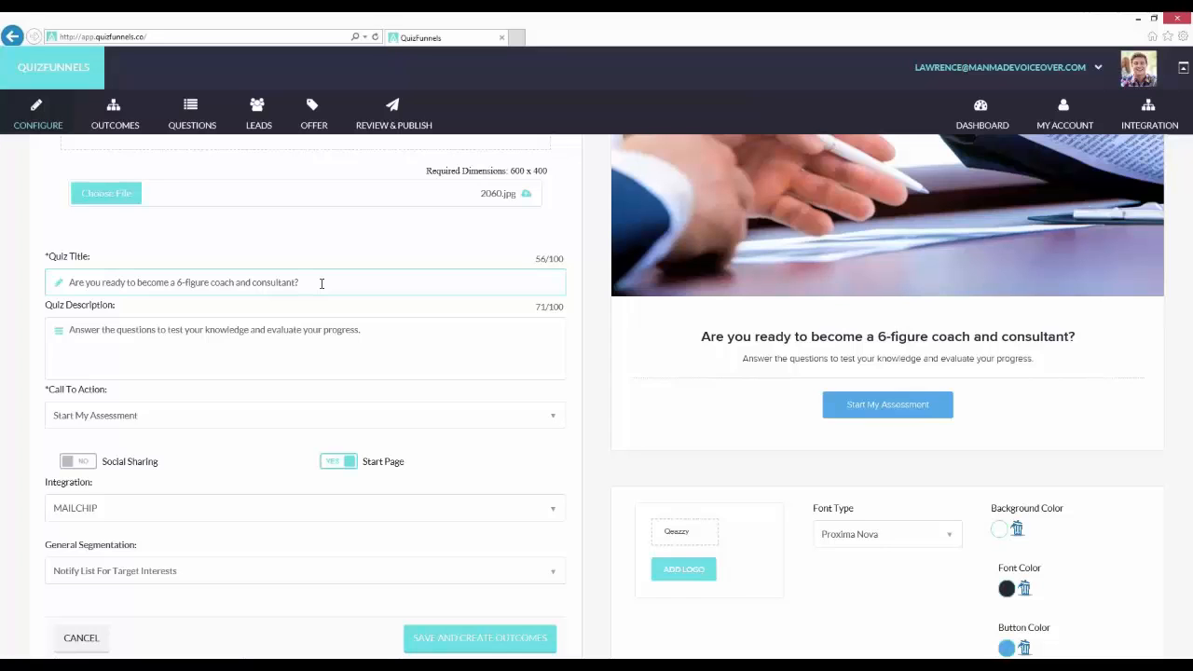
pyautogui.click(367, 327)
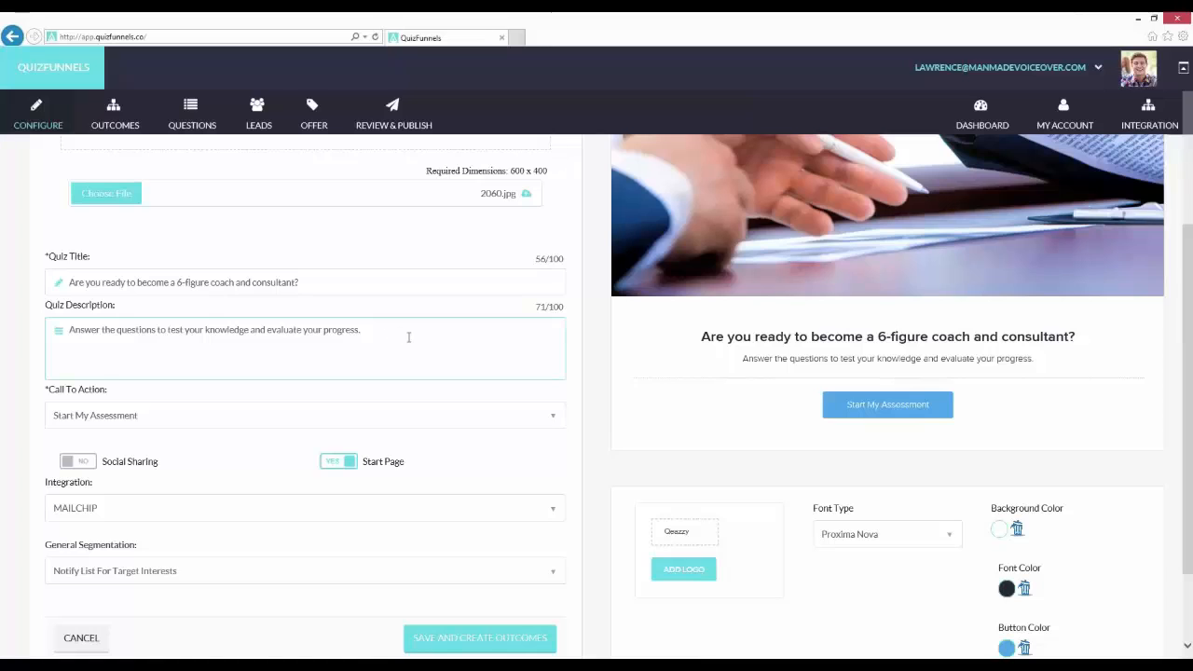
pyautogui.scroll(1, 408, 337)
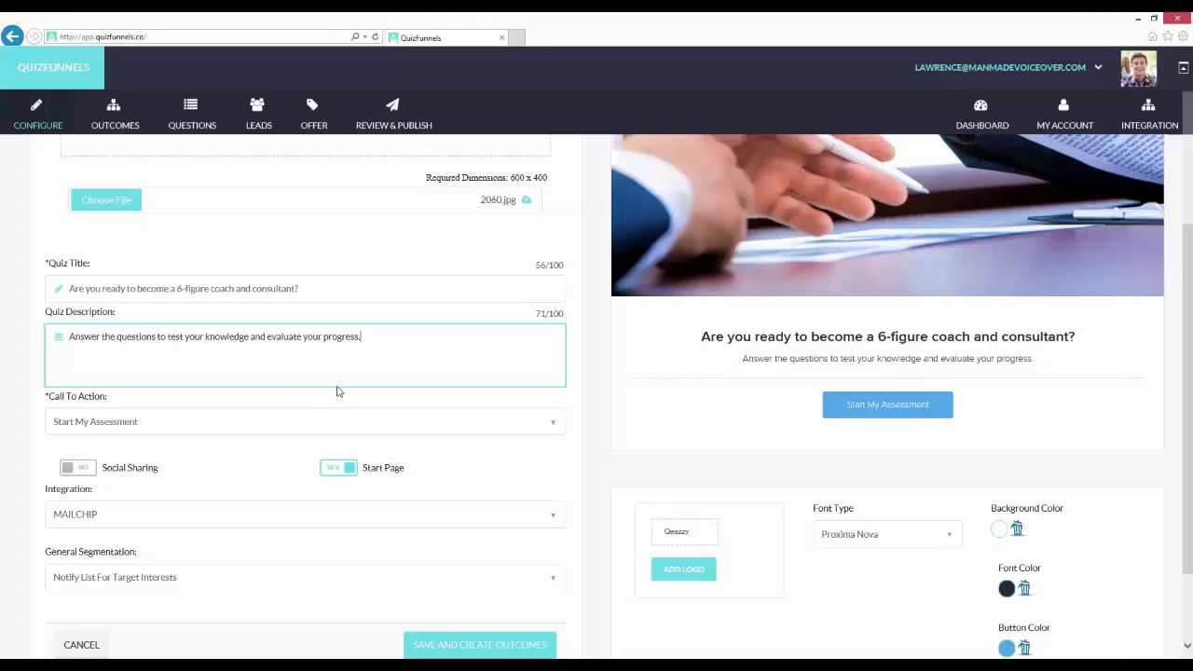
# Choose Start My Assessment as the quiz's call to action and enable social sharing.
pyautogui.scroll(-2, 308, 373)
pyautogui.click(142, 332)
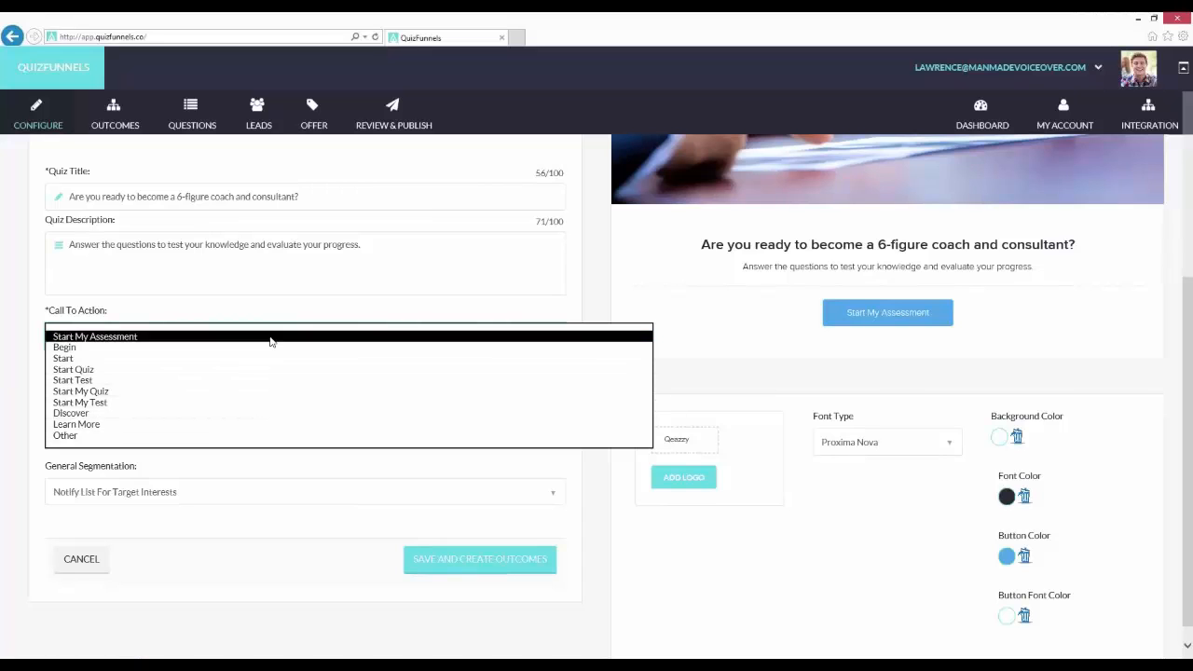
pyautogui.click(269, 337)
pyautogui.click(363, 307)
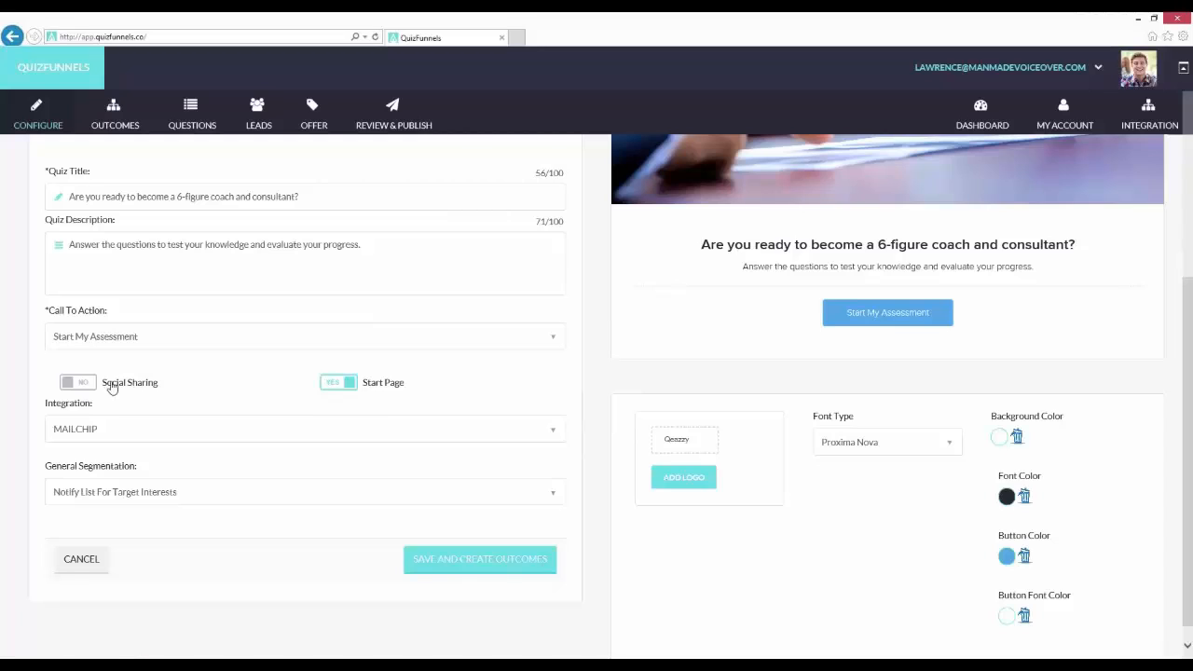
pyautogui.click(79, 384)
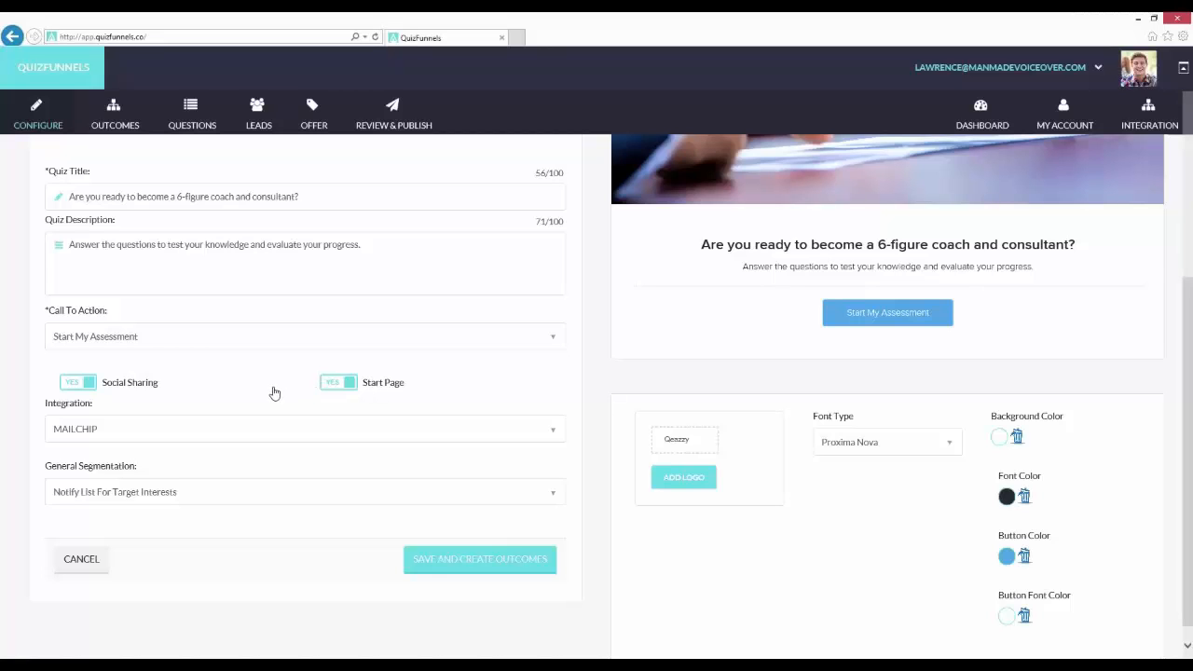
# Set the integration to MAILCHIP with Notify List For Target Interests as general segmentation, and save to continue to the outcomes.
pyautogui.click(308, 429)
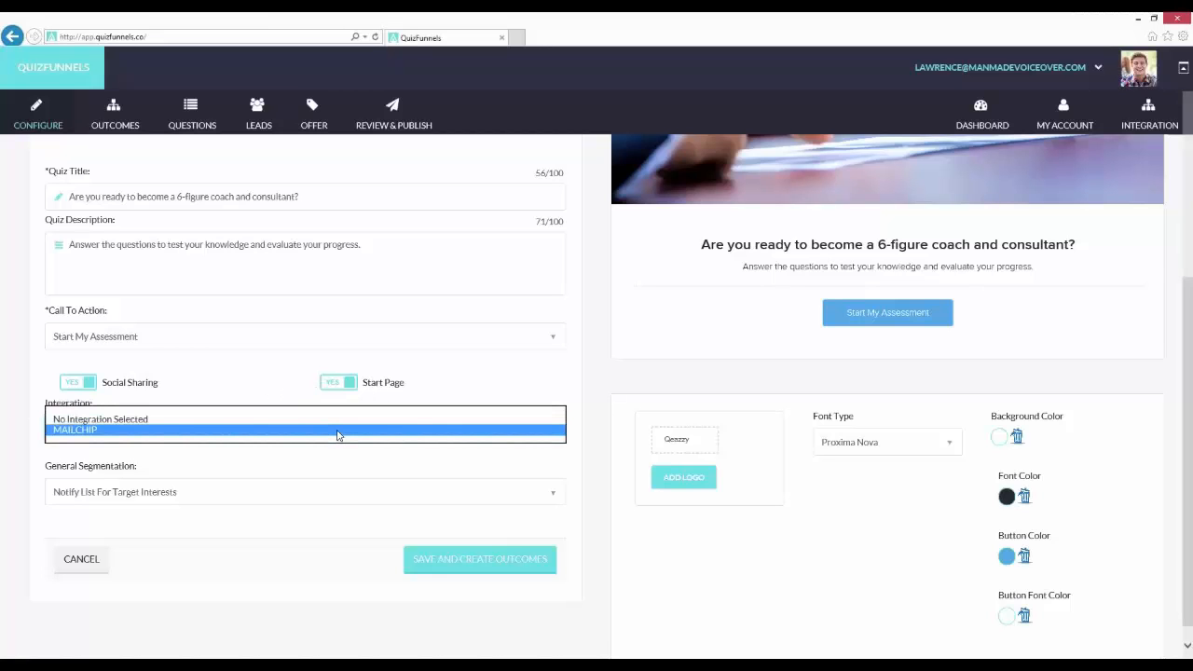
pyautogui.click(338, 432)
pyautogui.click(317, 495)
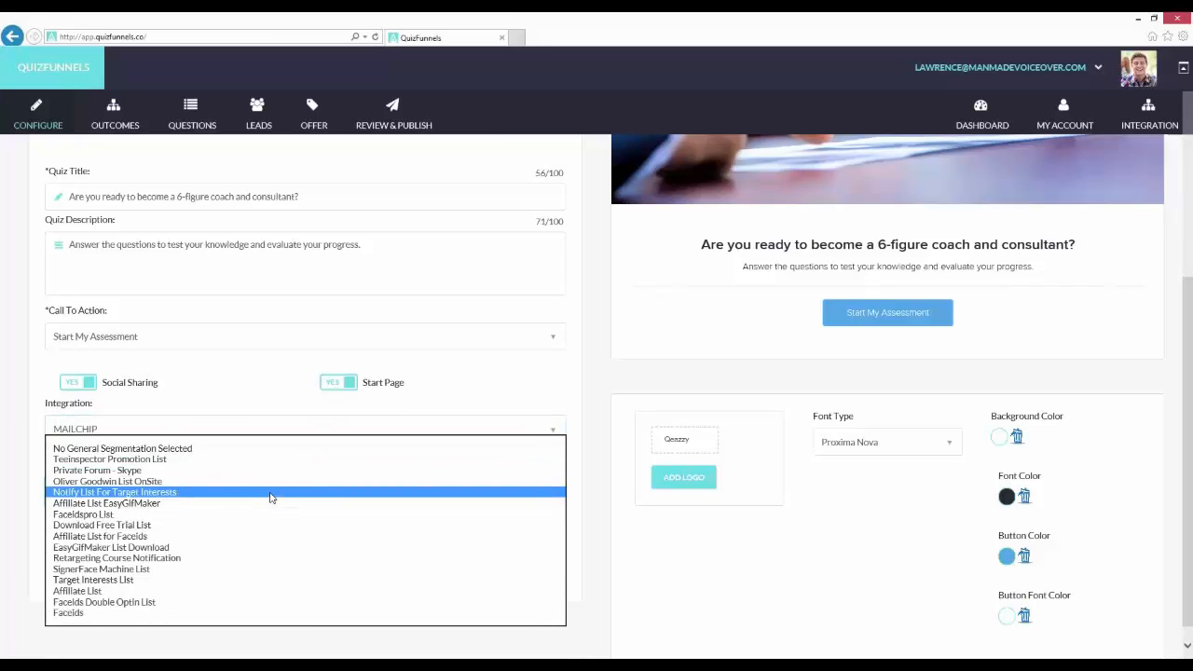
pyautogui.click(272, 494)
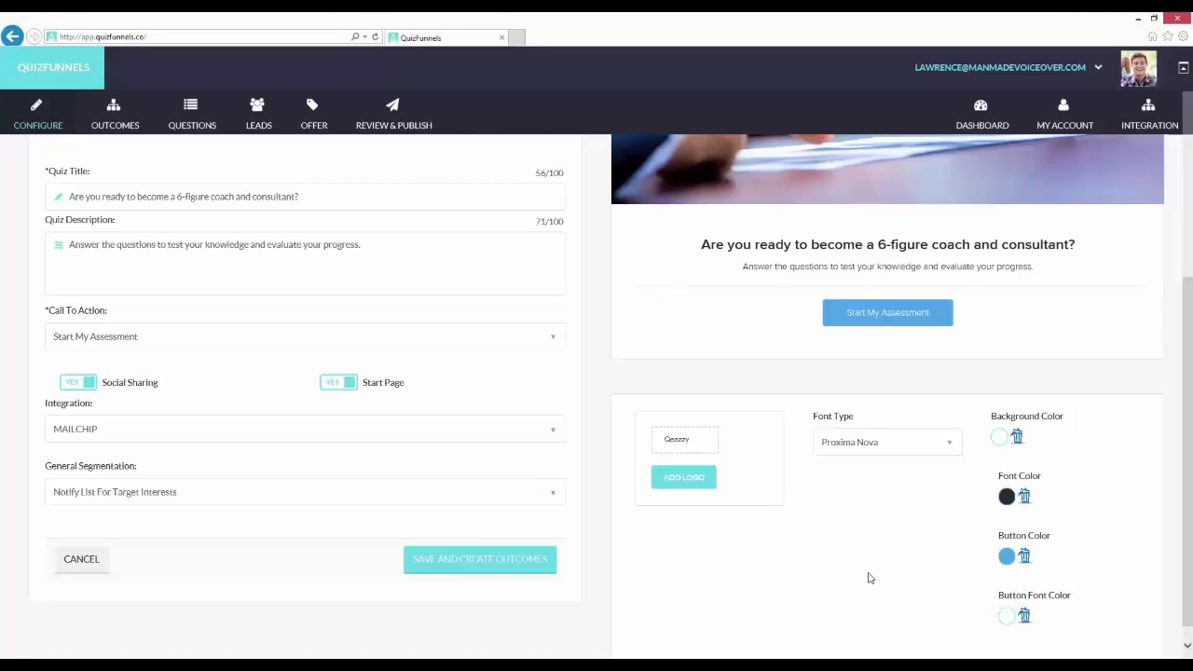
pyautogui.click(505, 562)
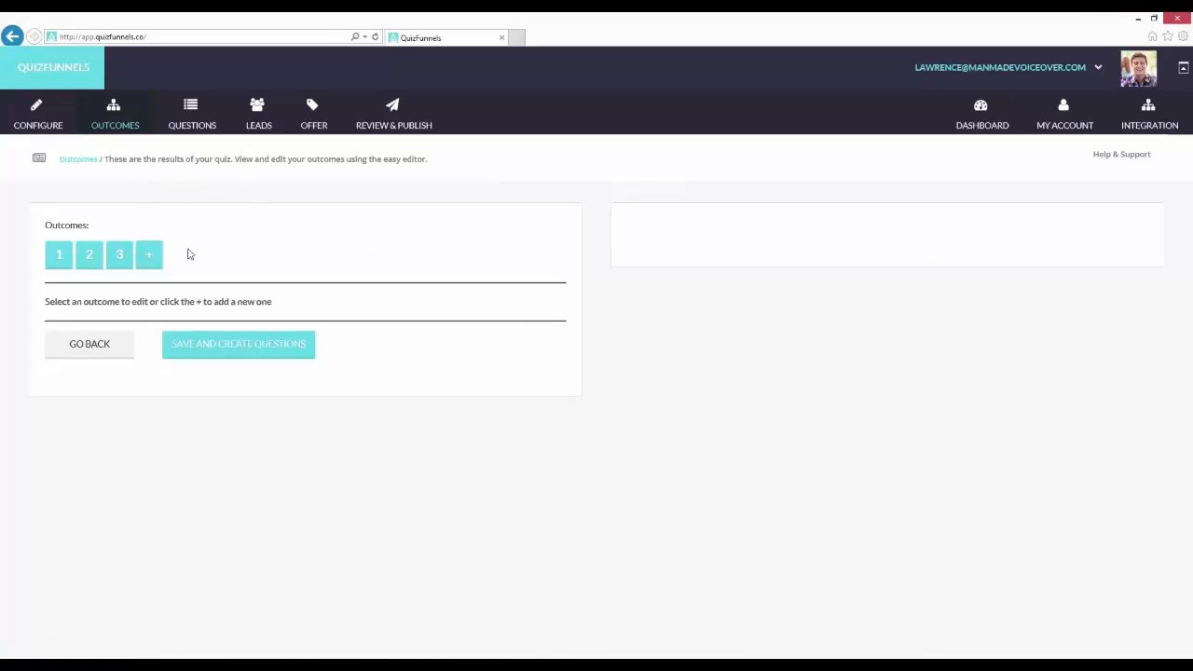
# Examine the blank new-outcome form with its segmentation lists and the contents of outcome 1.
pyautogui.click(150, 254)
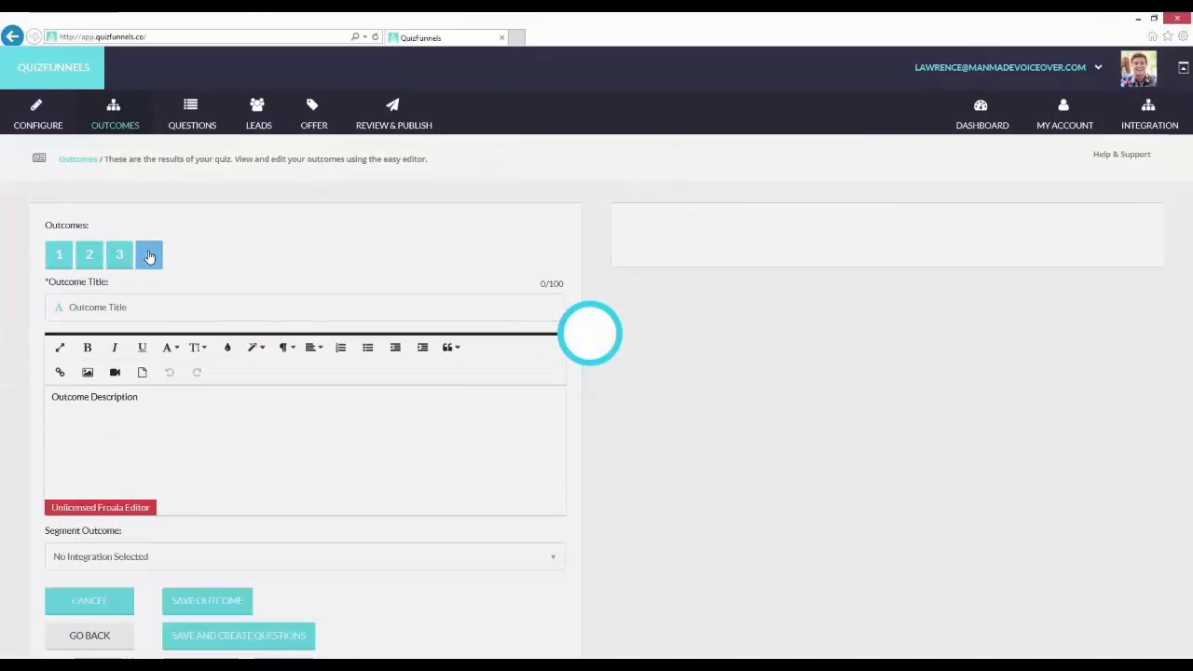
pyautogui.scroll(-1, 229, 279)
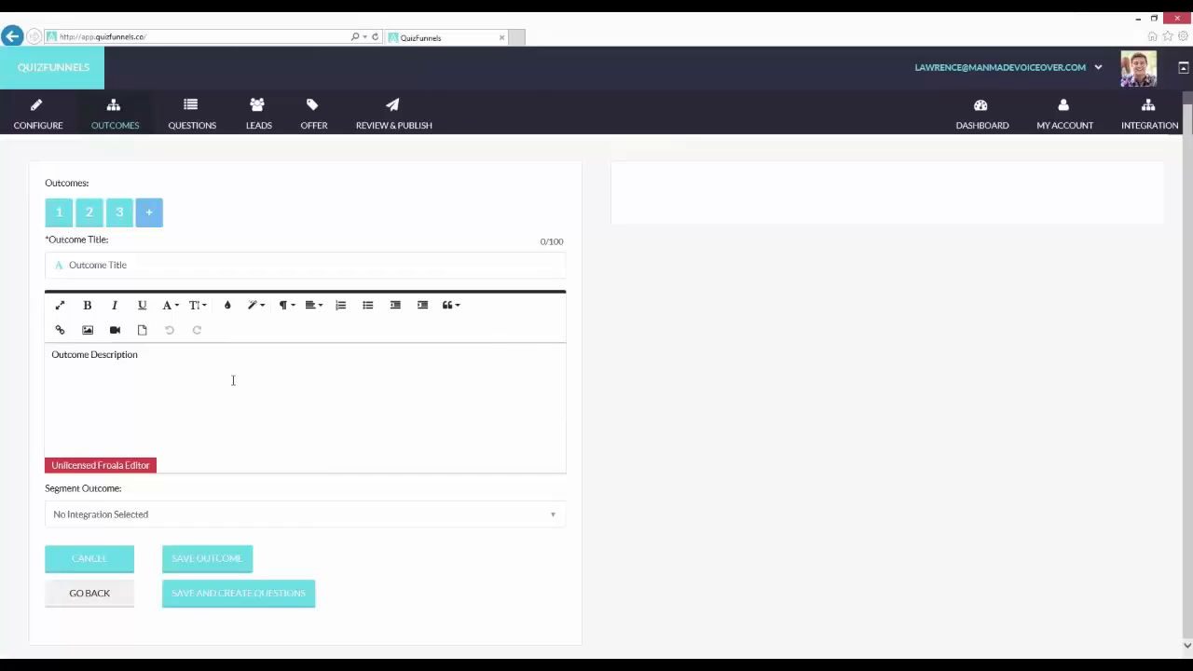
pyautogui.click(204, 516)
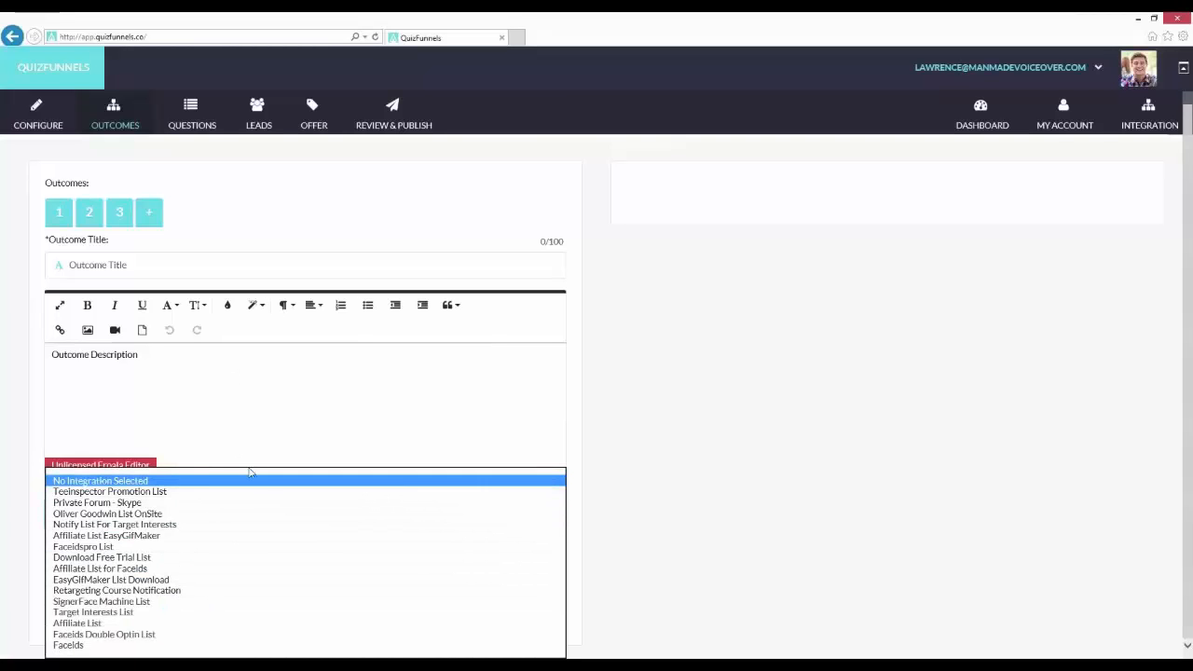
pyautogui.click(474, 467)
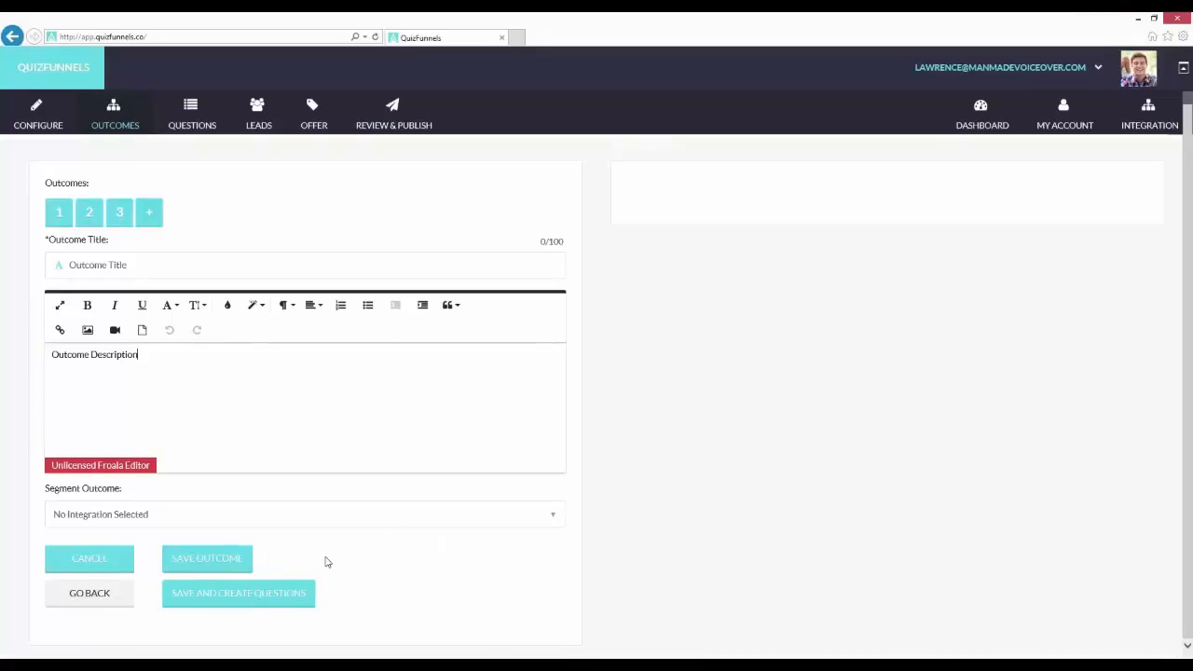
pyautogui.click(57, 214)
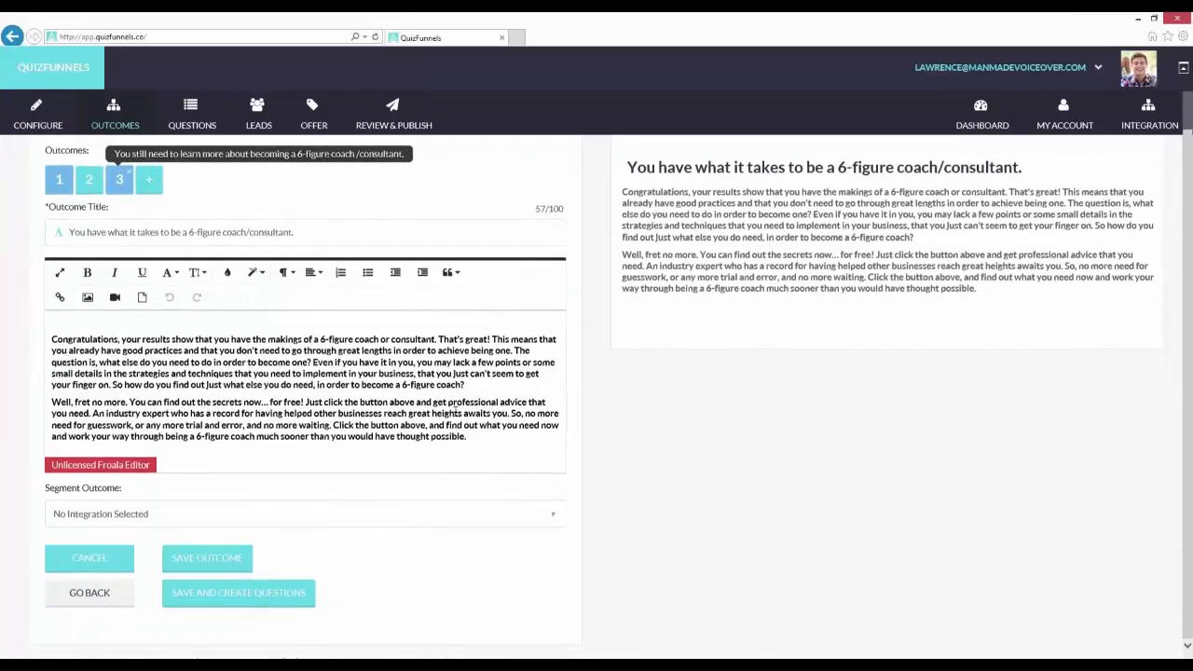
# Continue to the questions, link question 2's Yes answer to outcome 1 and save the question.
pyautogui.click(260, 598)
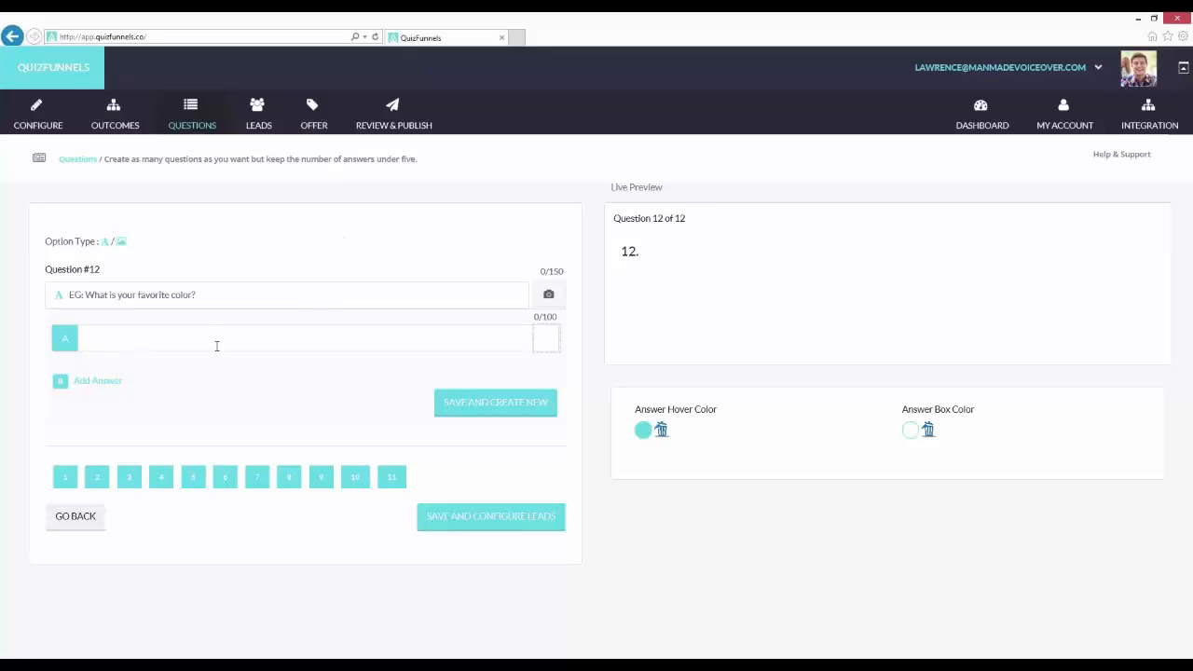
pyautogui.click(98, 477)
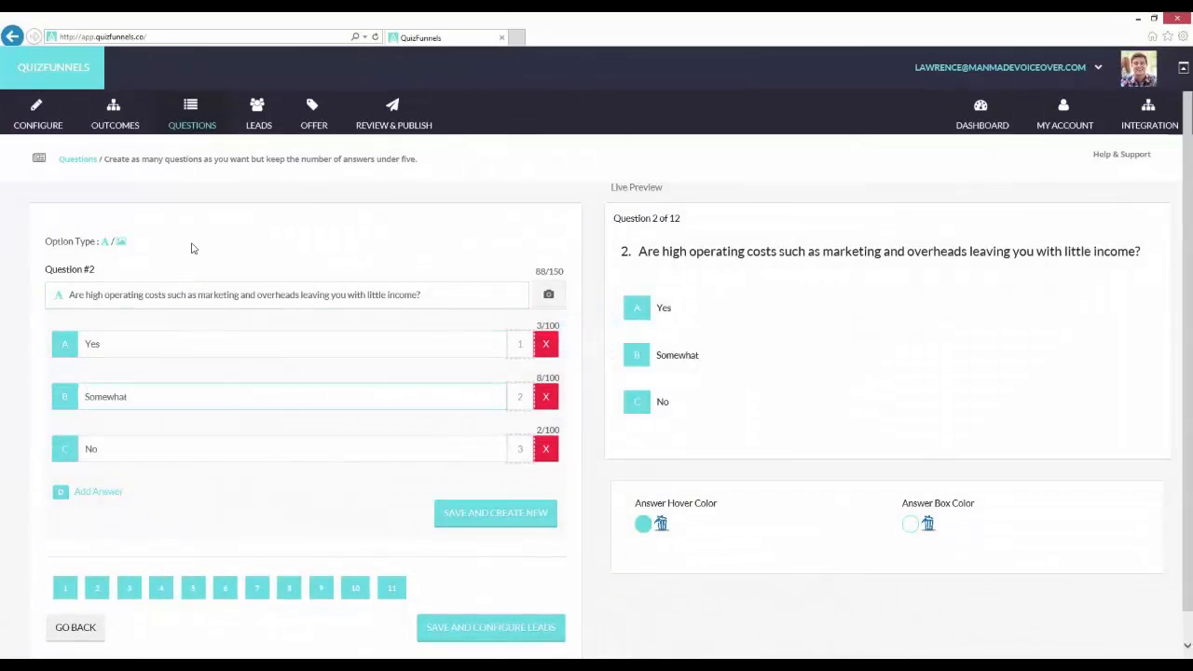
pyautogui.click(421, 297)
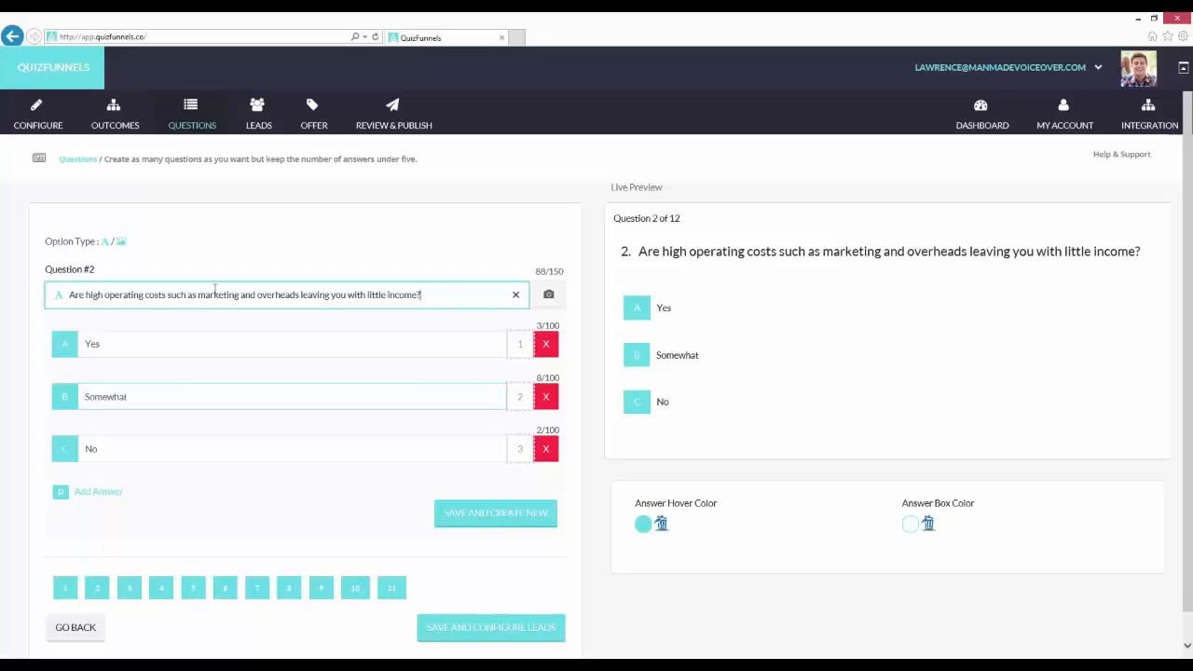
pyautogui.click(174, 351)
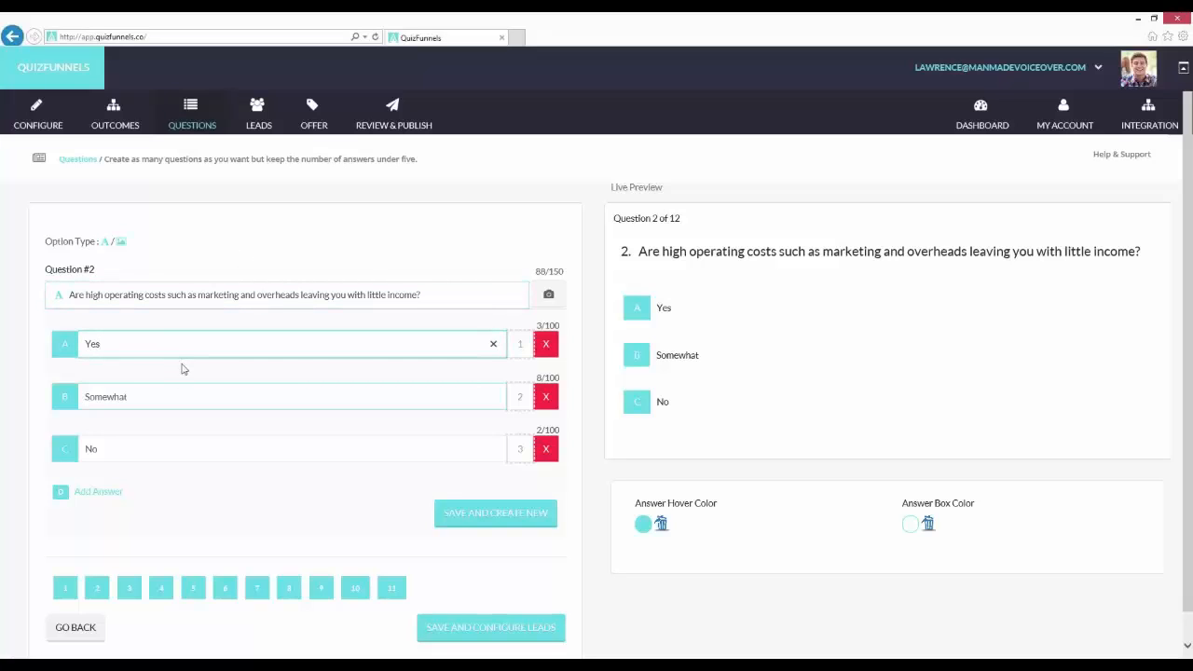
pyautogui.click(519, 347)
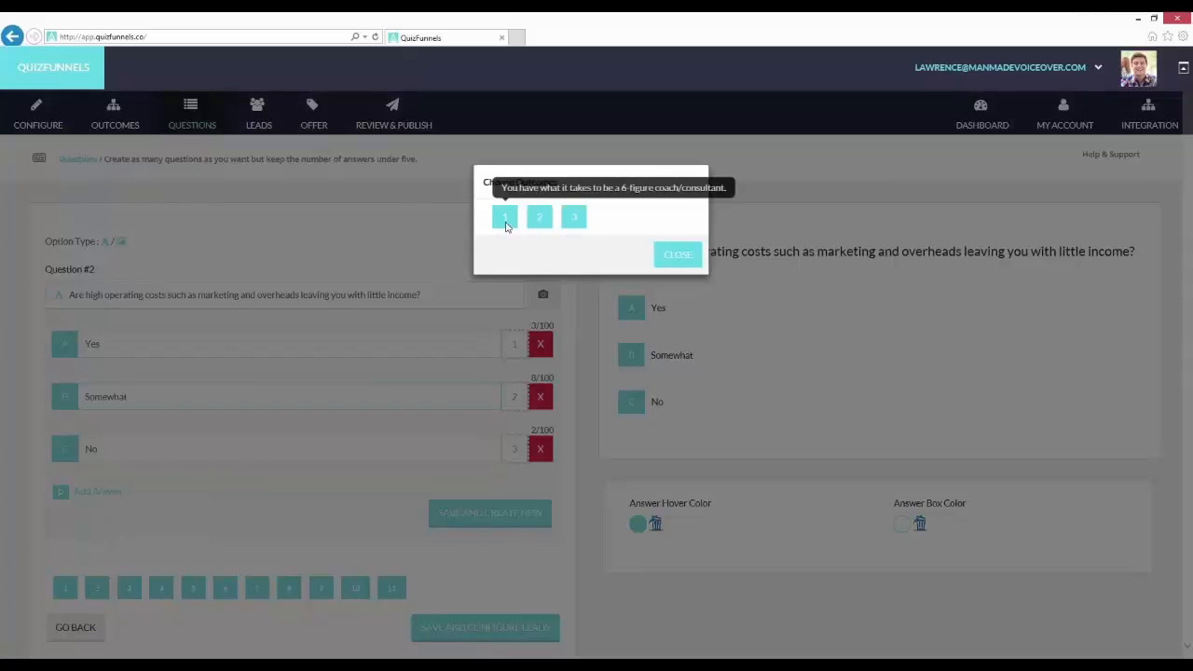
pyautogui.click(505, 220)
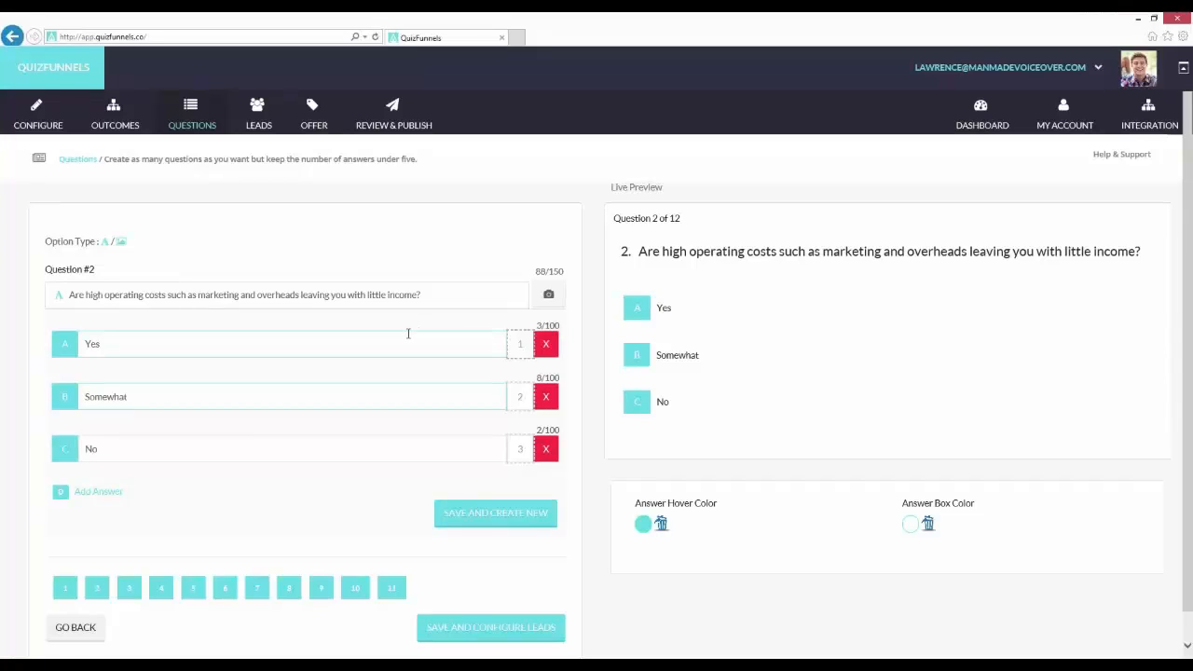
pyautogui.click(484, 518)
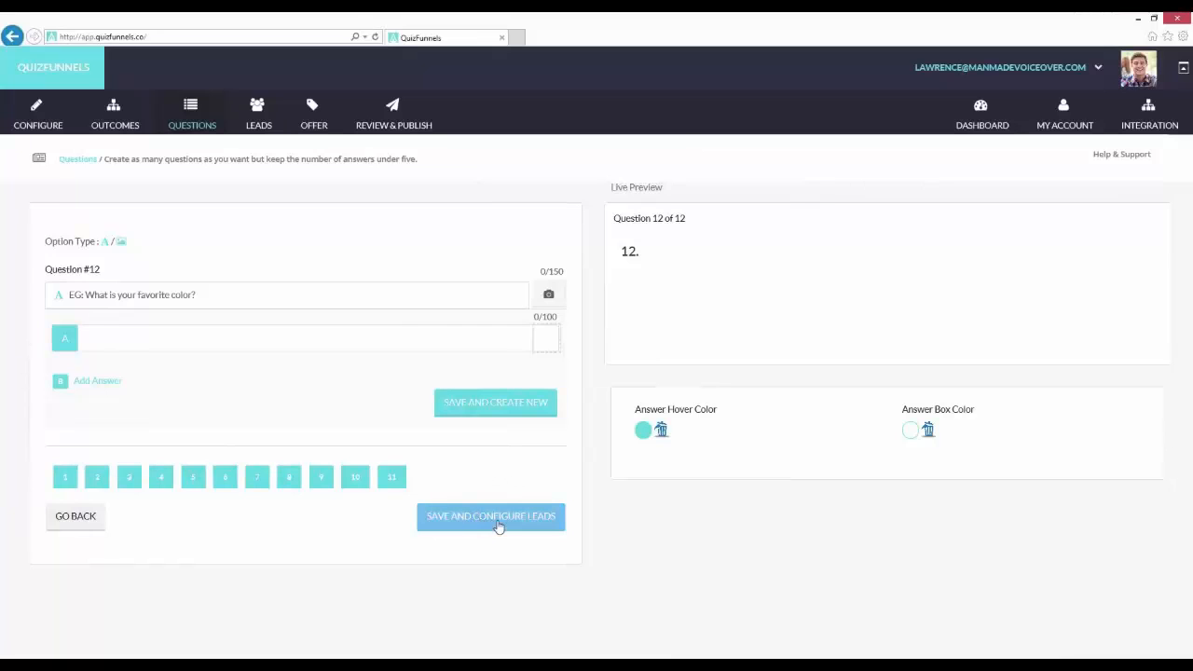
# Leave the blank question 12 and go to the quiz's lead capture settings.
pyautogui.click(529, 525)
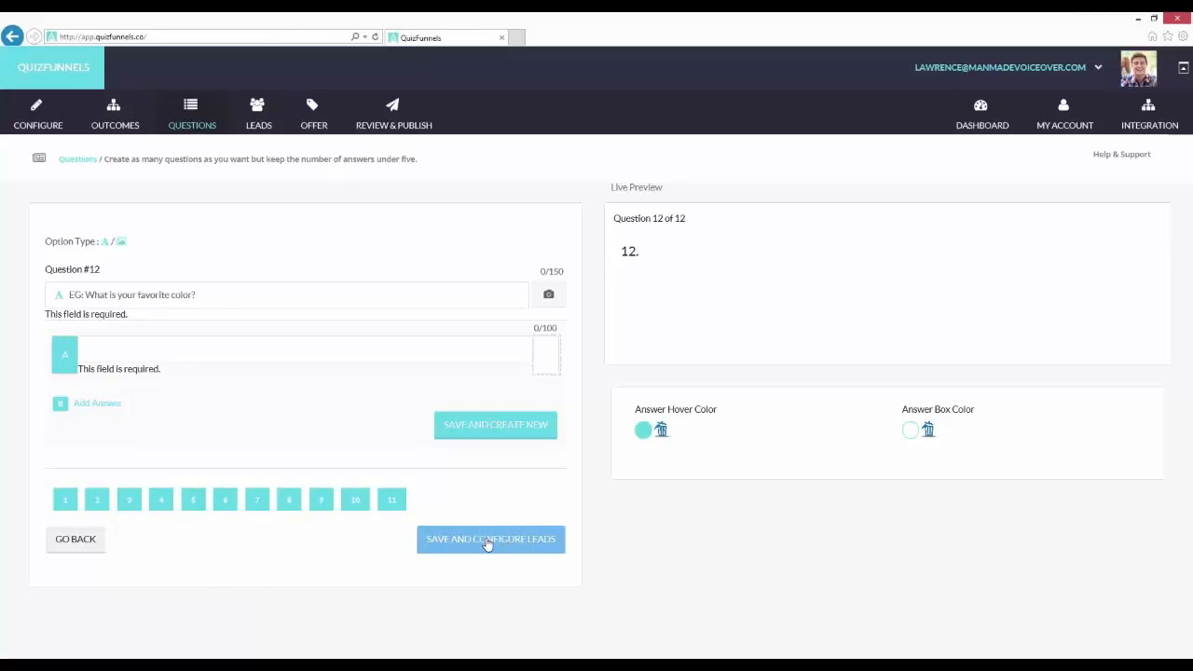
pyautogui.click(487, 545)
pyautogui.click(264, 115)
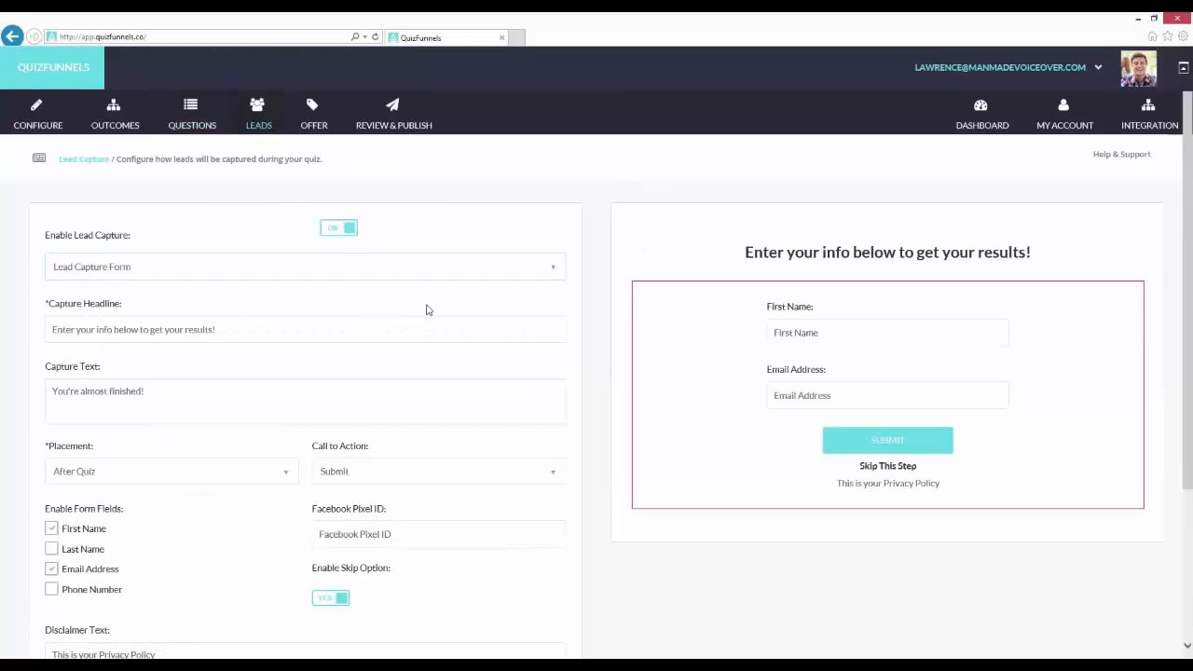
# Set the quiz's lead capture method to Facebook.
pyautogui.scroll(-1, 430, 310)
pyautogui.scroll(1, 456, 308)
pyautogui.click(404, 276)
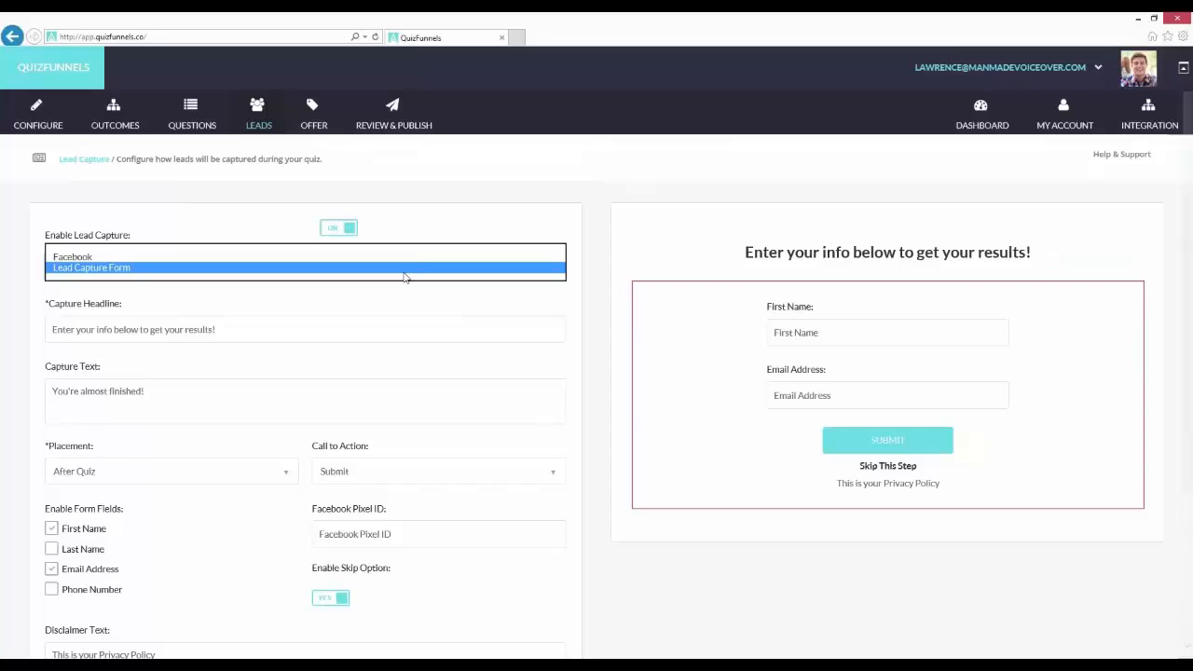
pyautogui.click(354, 257)
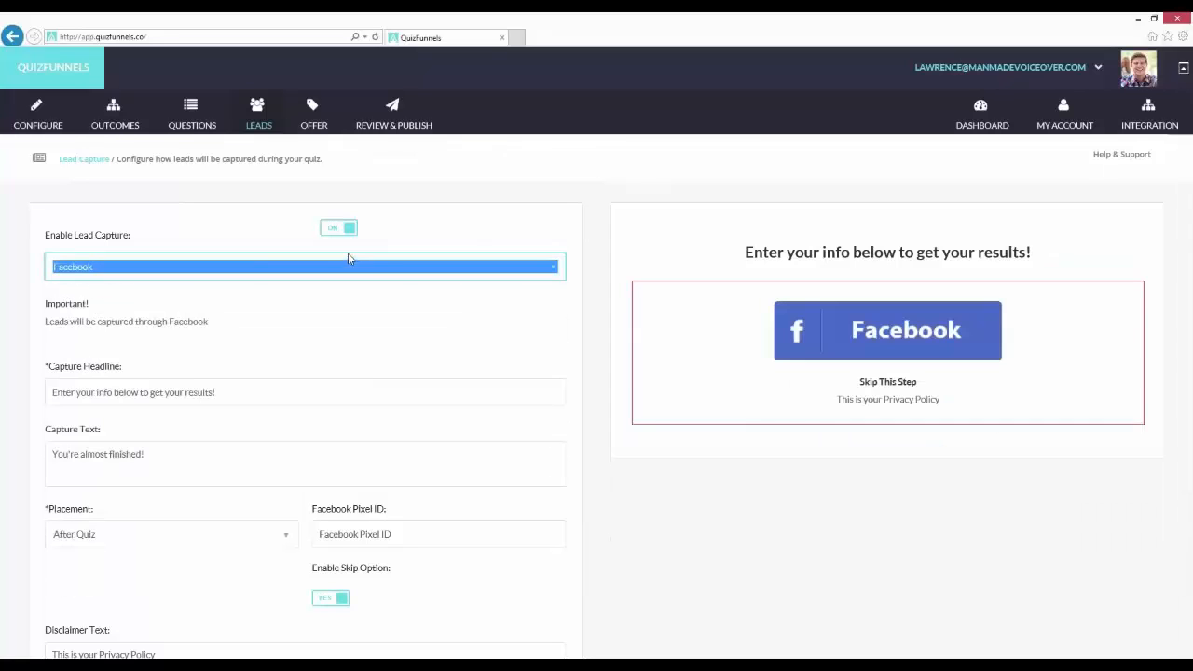
pyautogui.click(419, 318)
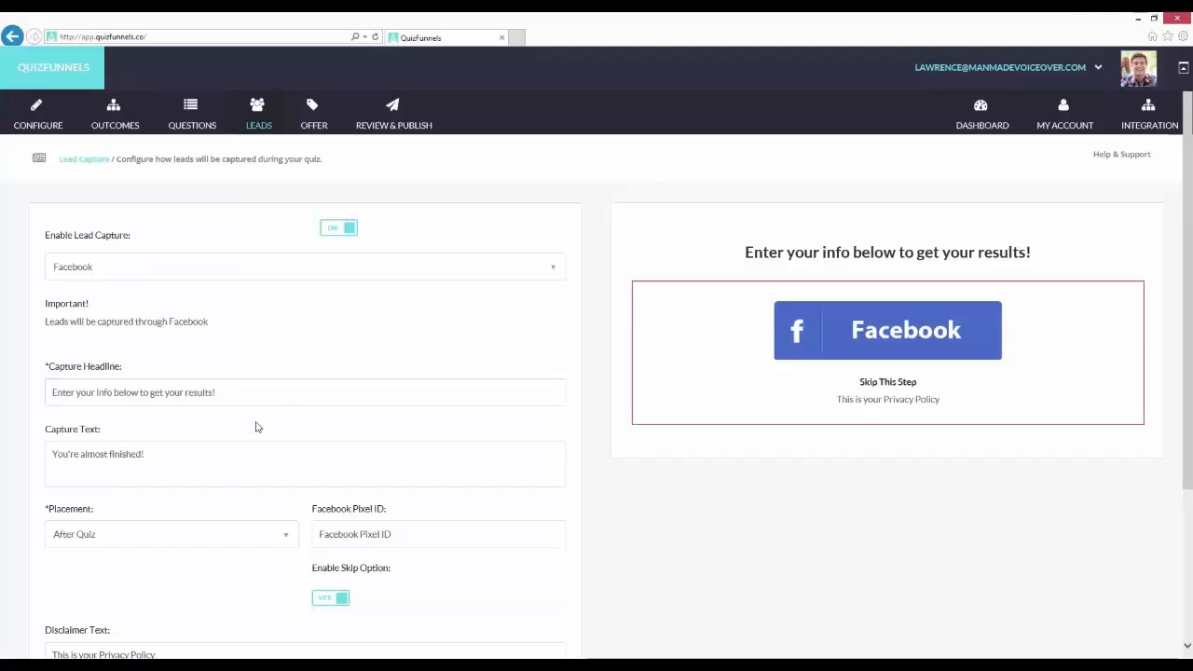
# Choose After Quiz as the lead capture placement and disable the skip option.
pyautogui.click(177, 460)
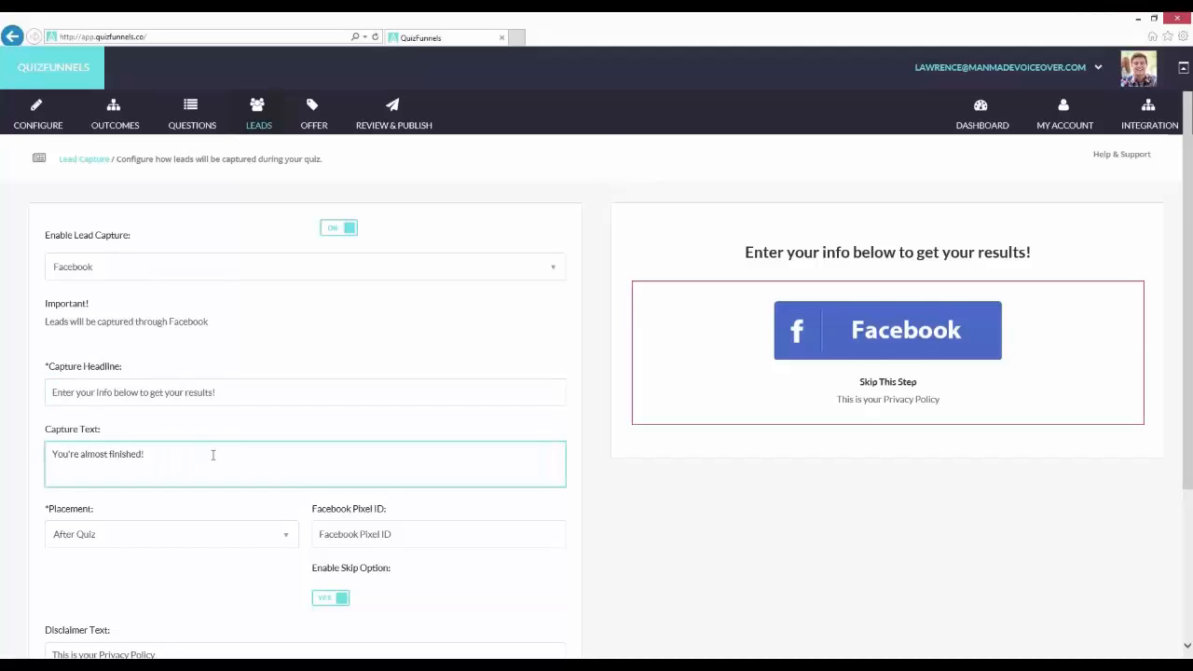
pyautogui.scroll(-1, 226, 426)
pyautogui.scroll(-1, 239, 382)
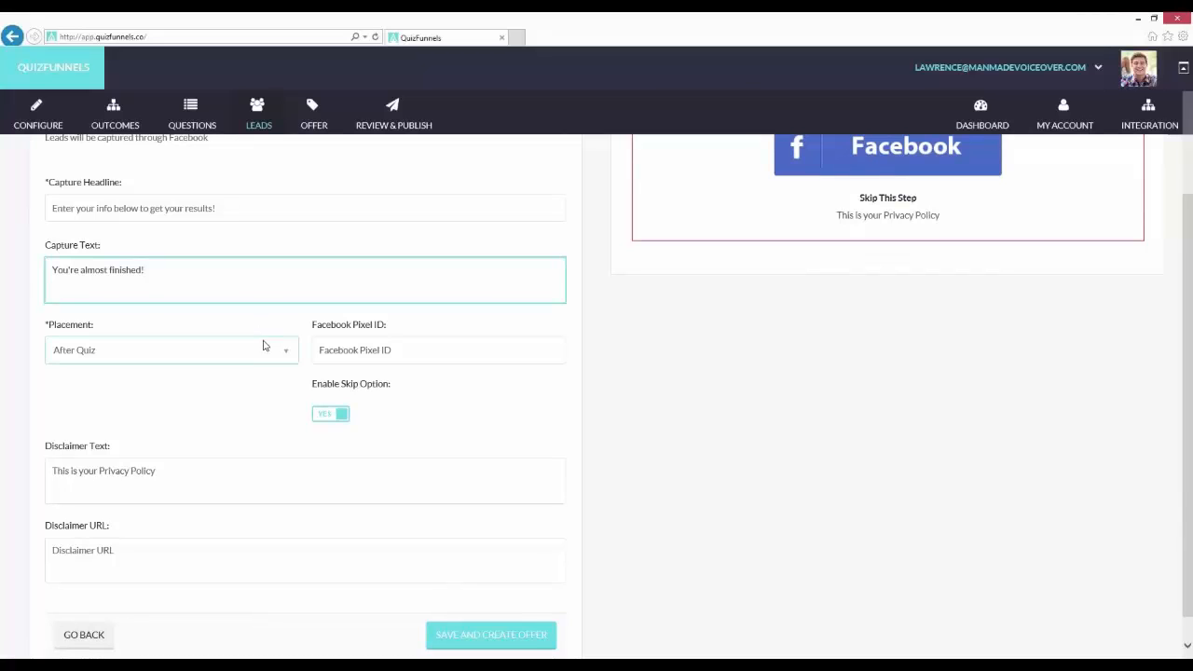
pyautogui.click(245, 352)
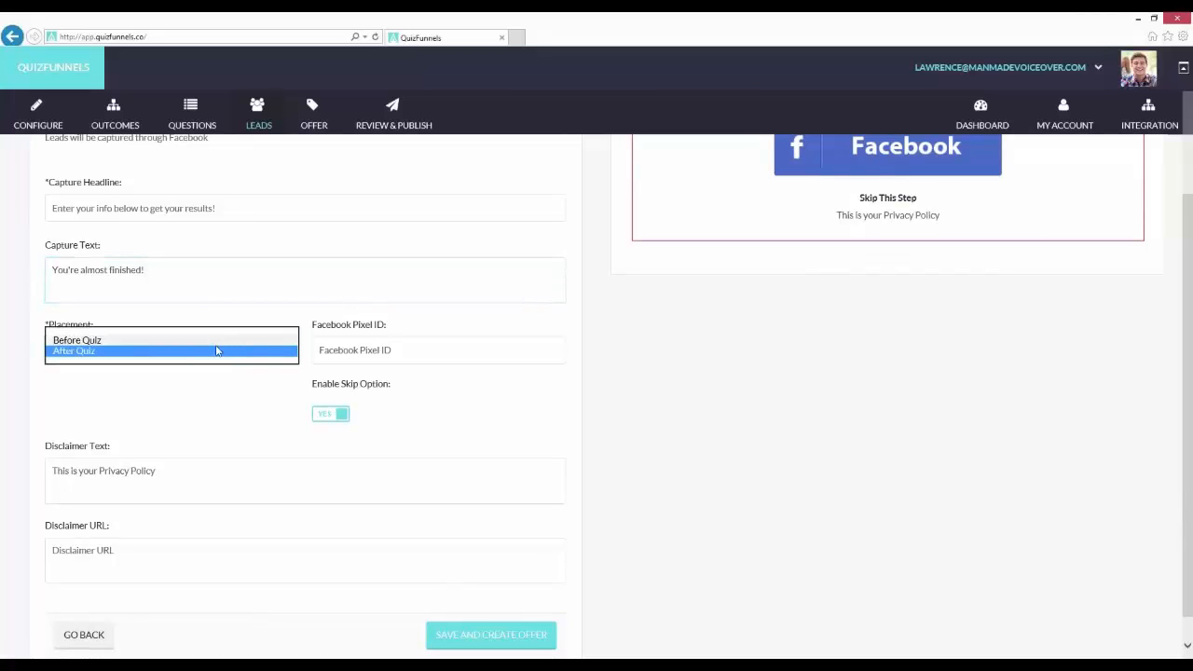
pyautogui.click(215, 352)
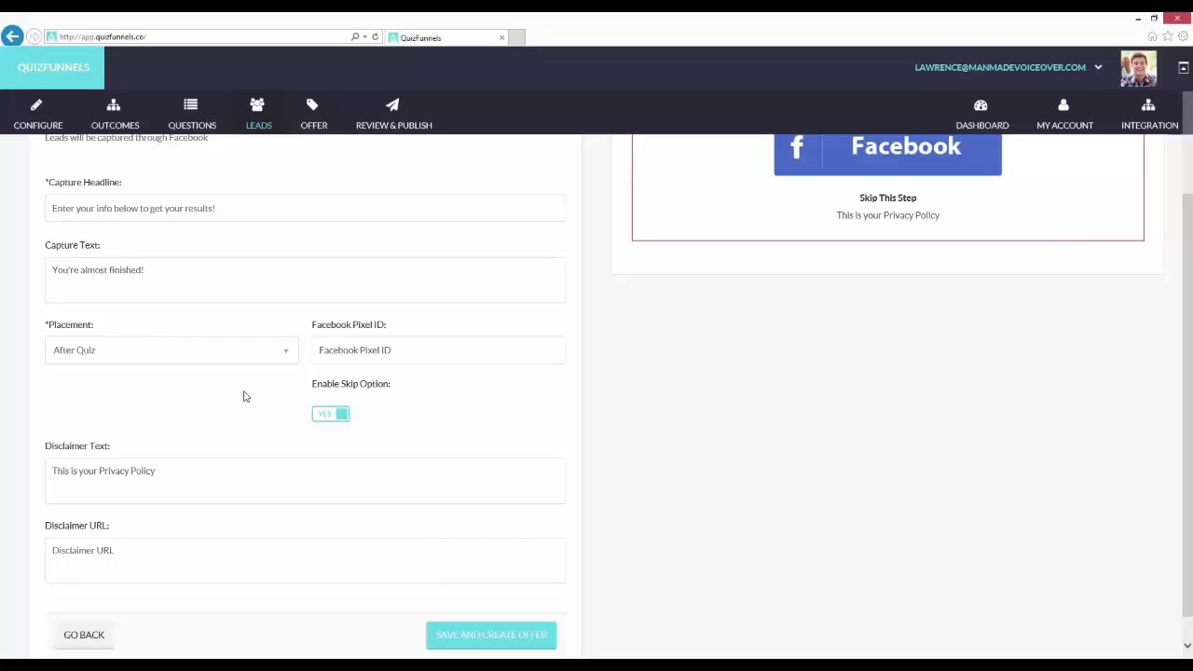
pyautogui.click(370, 352)
pyautogui.click(337, 416)
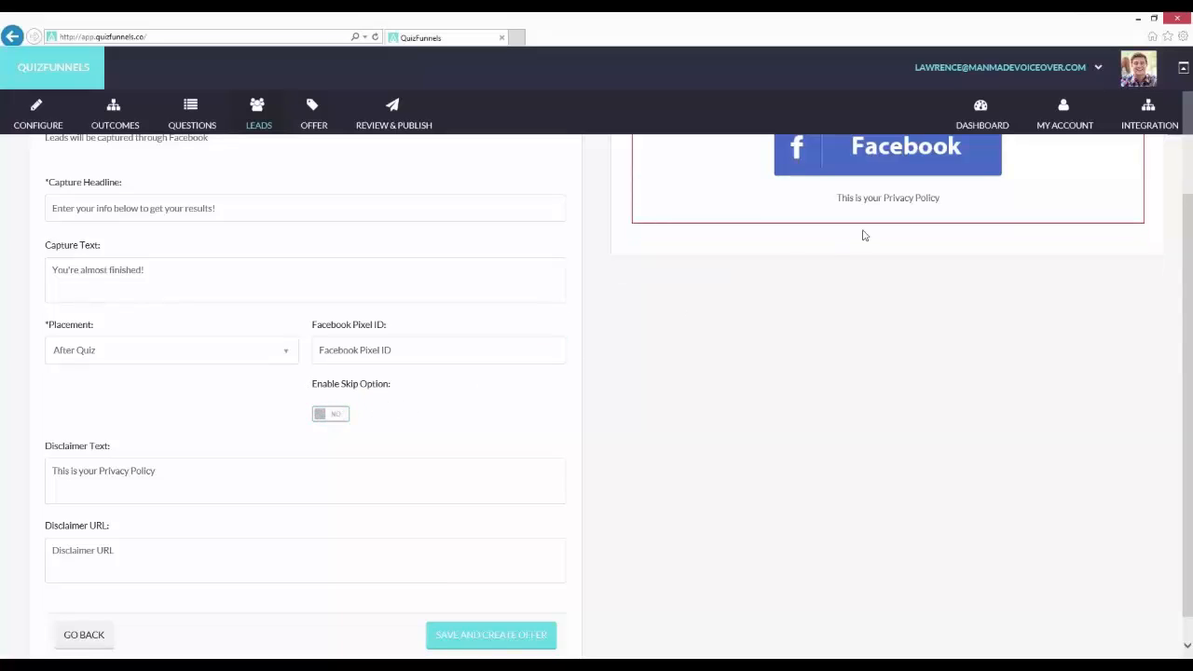
# Enable the skip option and set the lead capture method to Lead Capture Form.
pyautogui.click(333, 419)
pyautogui.scroll(3, 404, 413)
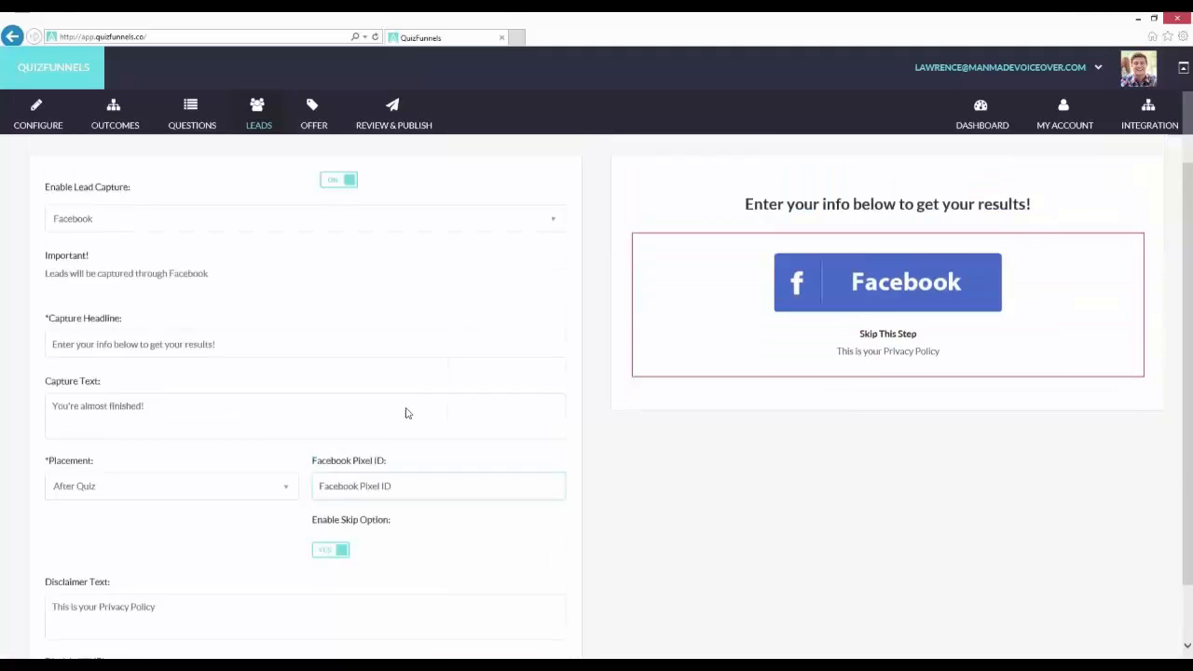
pyautogui.click(282, 270)
pyautogui.click(273, 280)
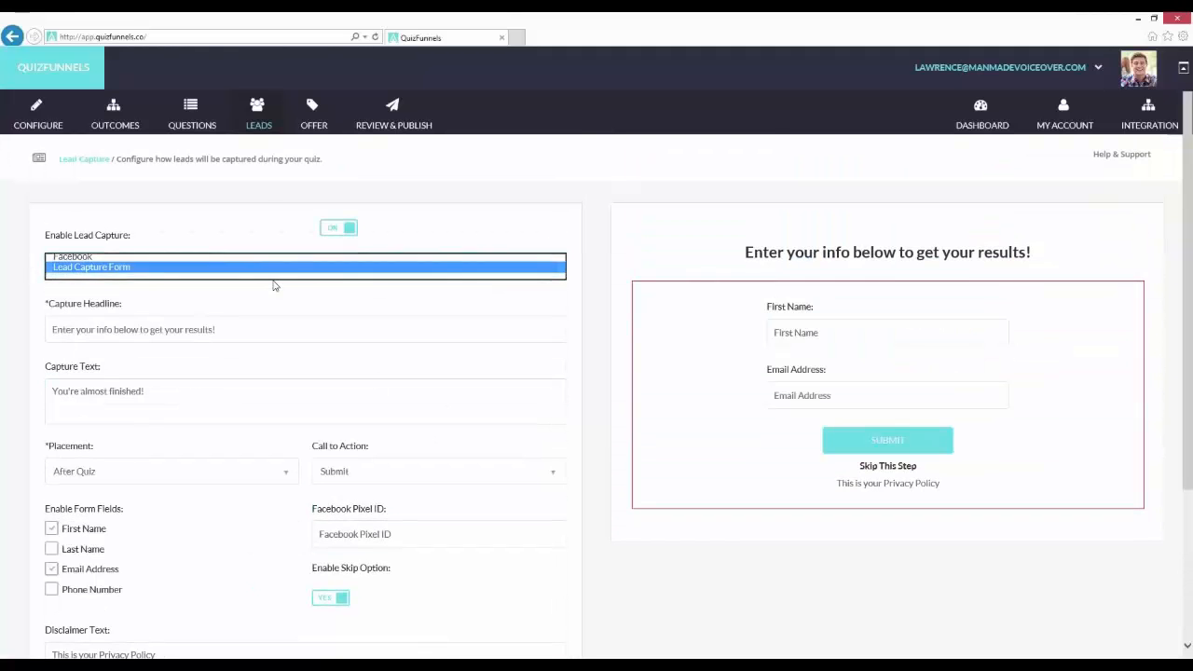
# Keep Submit as the lead form's call to action, save the lead capture settings and continue to the offer.
pyautogui.scroll(-2, 259, 332)
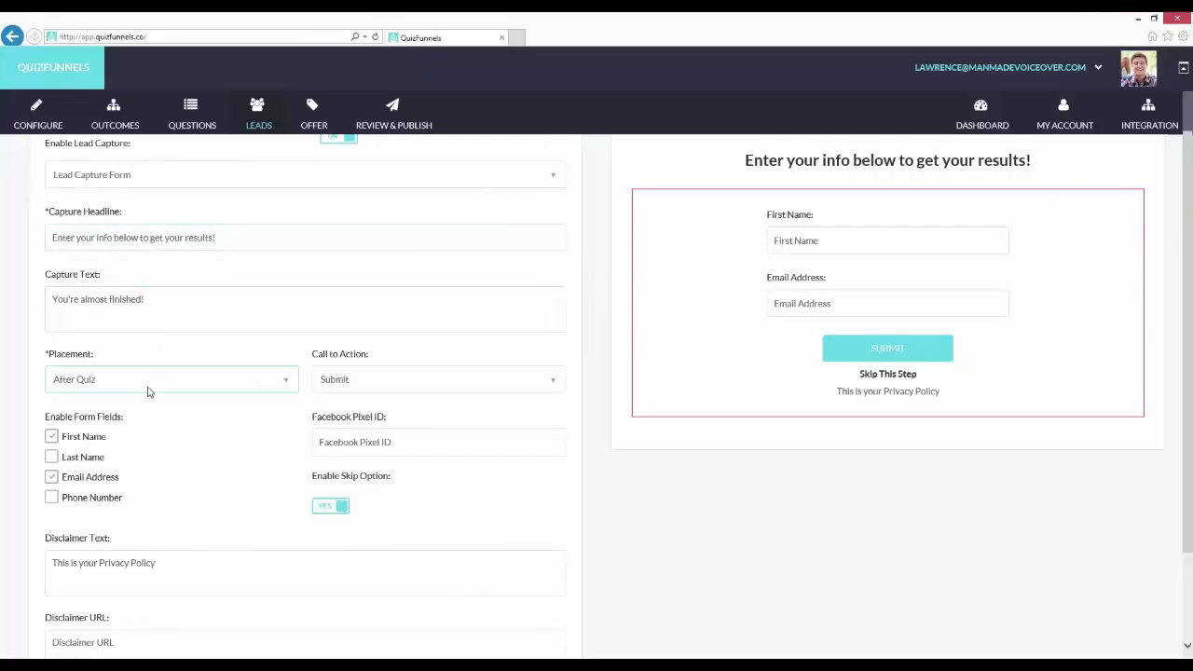
pyautogui.click(333, 382)
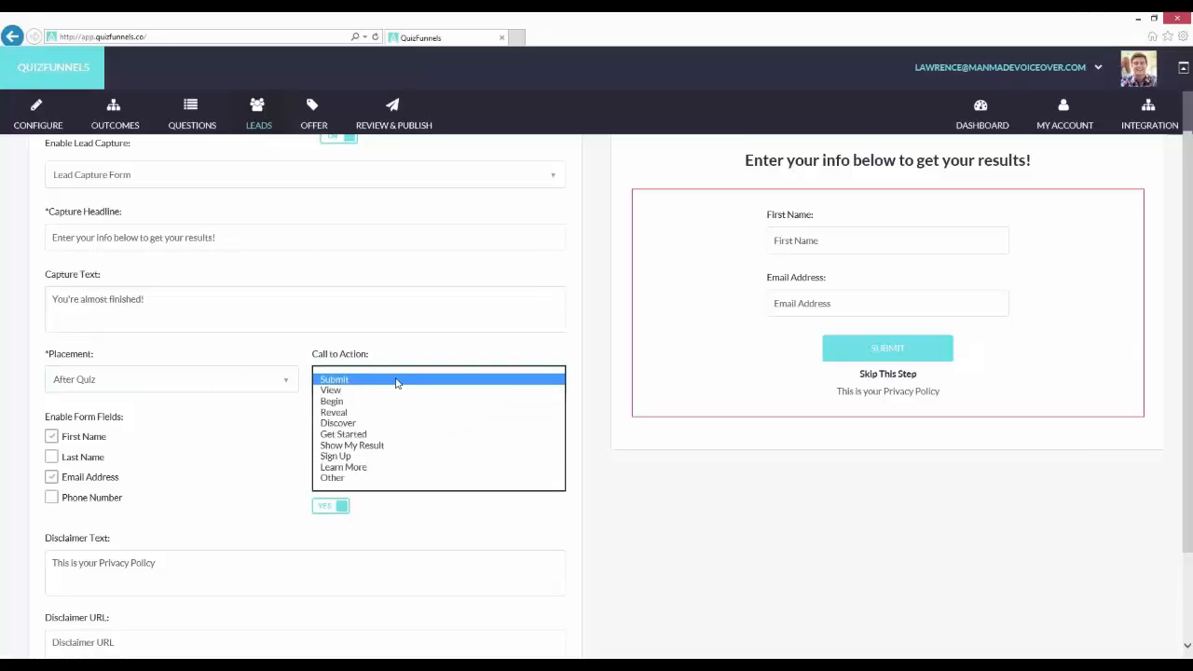
pyautogui.click(392, 381)
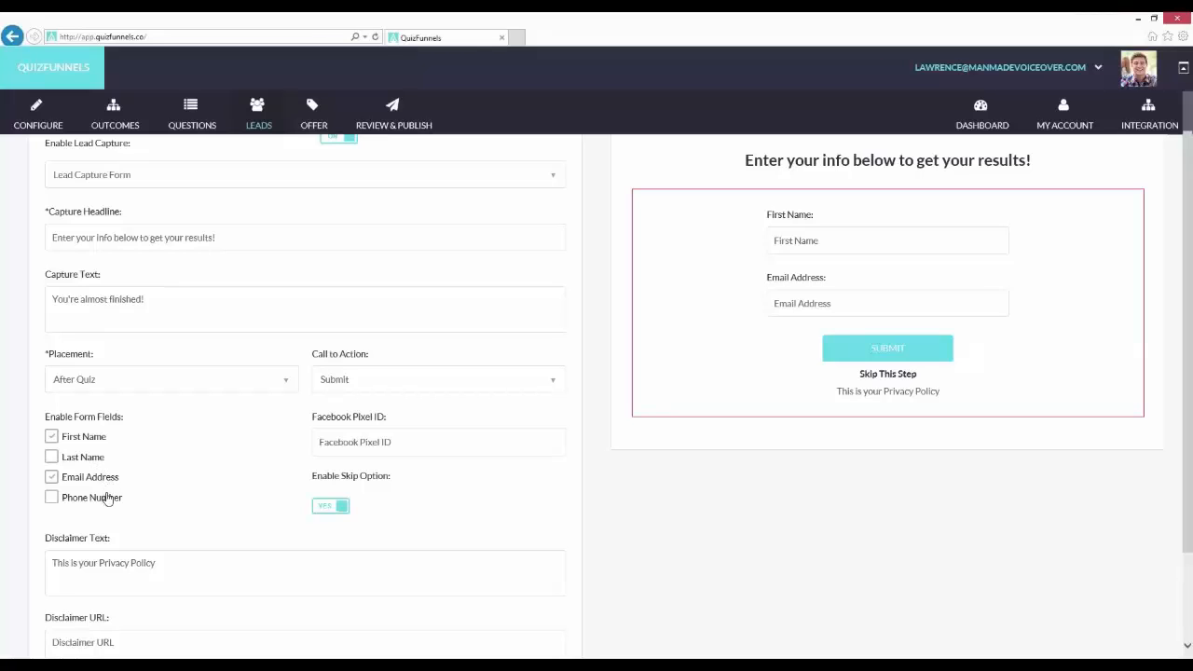
pyautogui.scroll(-2, 226, 490)
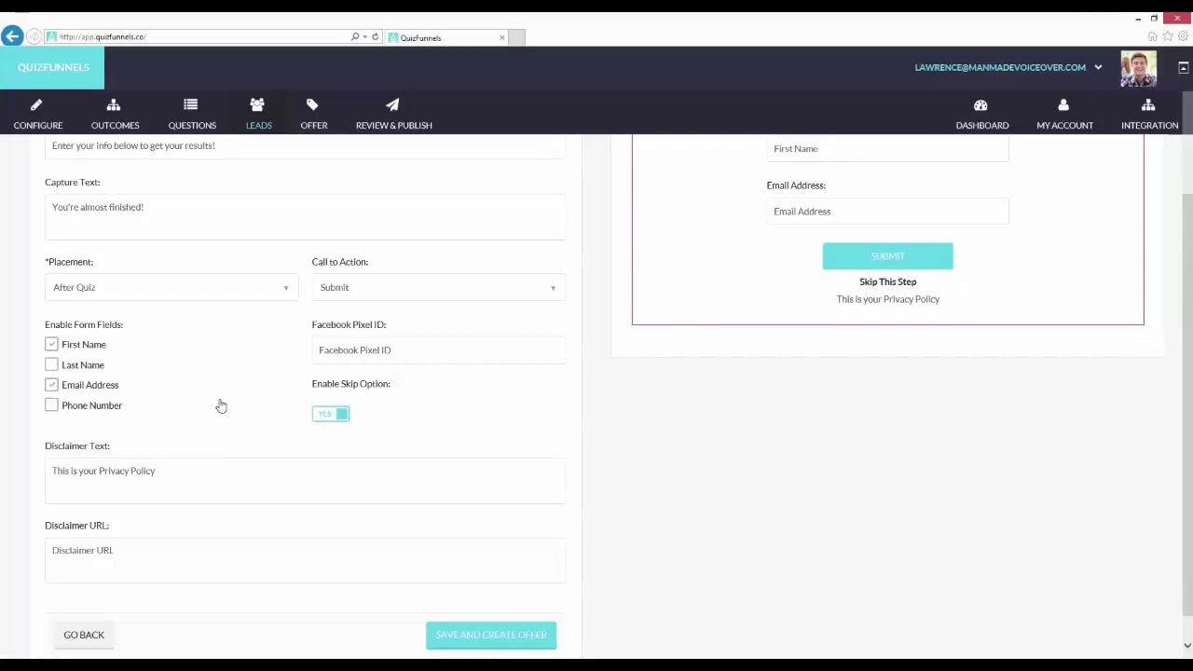
pyautogui.scroll(-1, 388, 506)
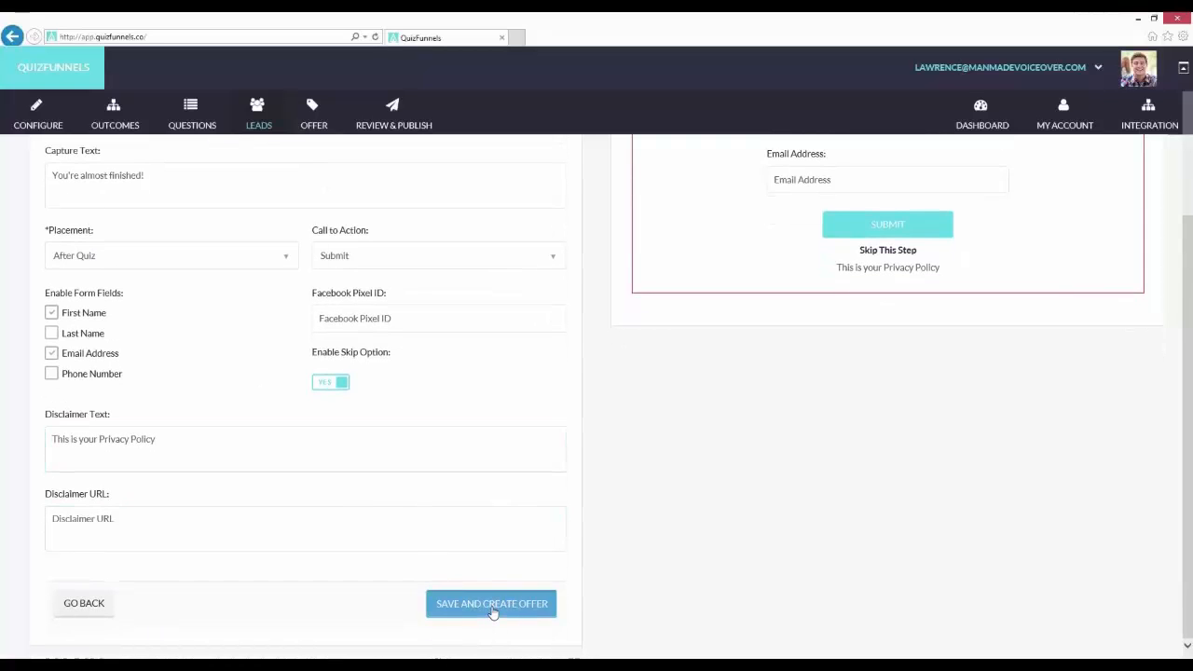
pyautogui.click(493, 608)
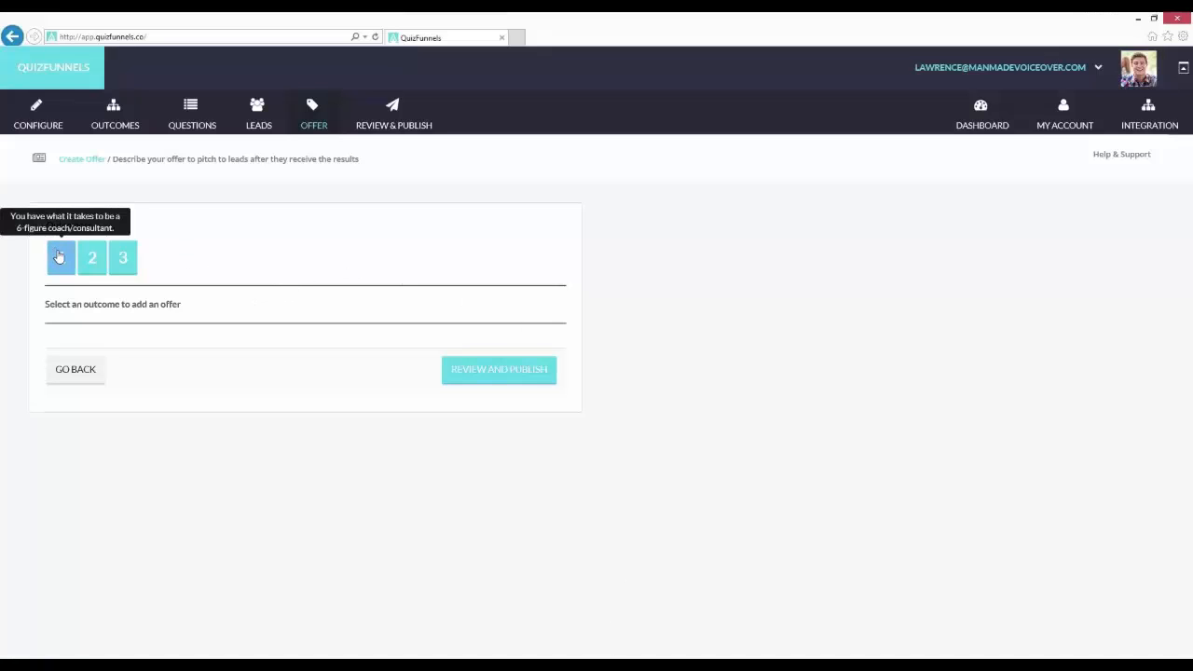
# Open the offer for outcome 1, keeping Text Offer with CTA as its type and Learn More as its call to action.
pyautogui.click(62, 258)
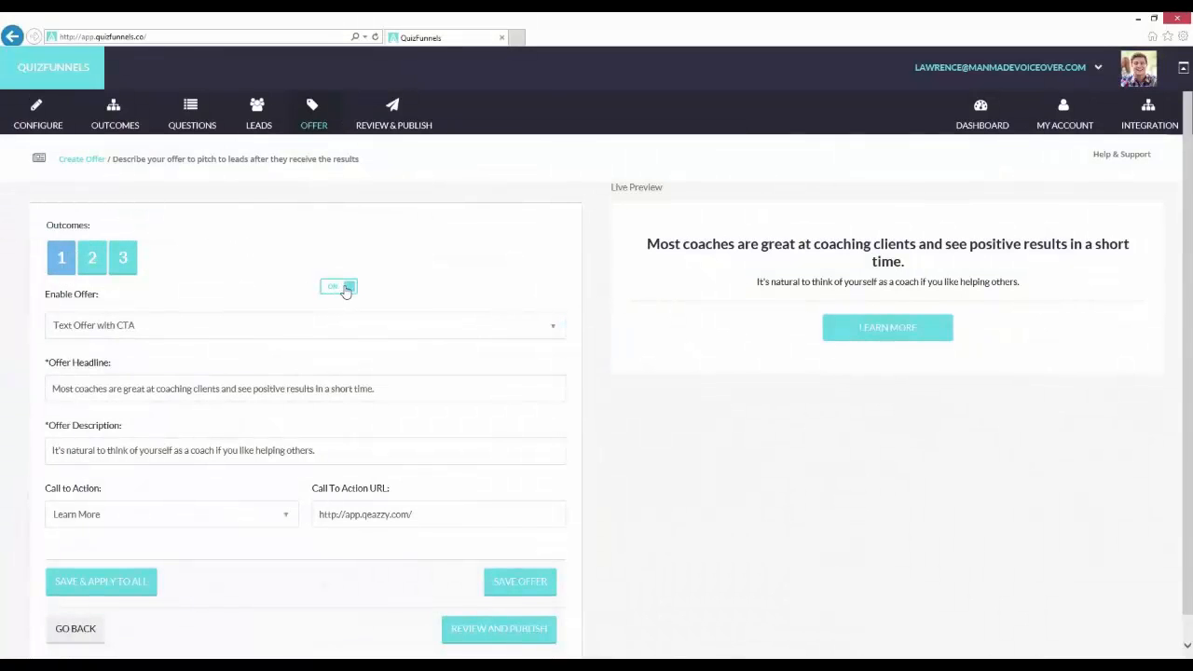
pyautogui.click(290, 326)
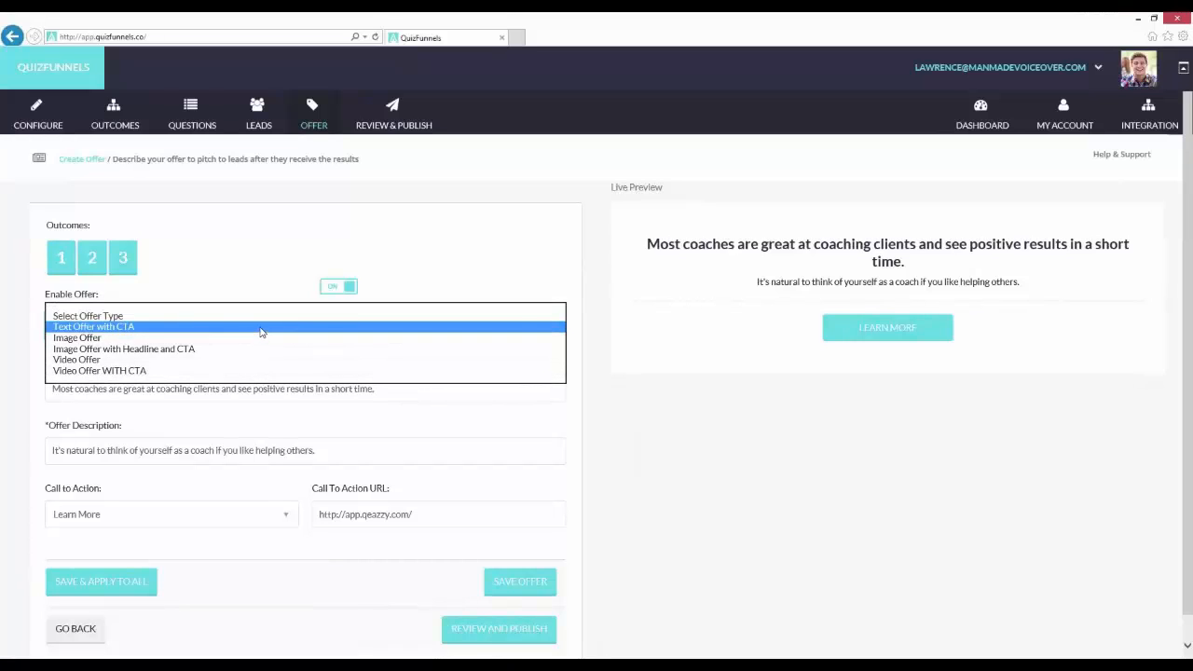
pyautogui.click(261, 328)
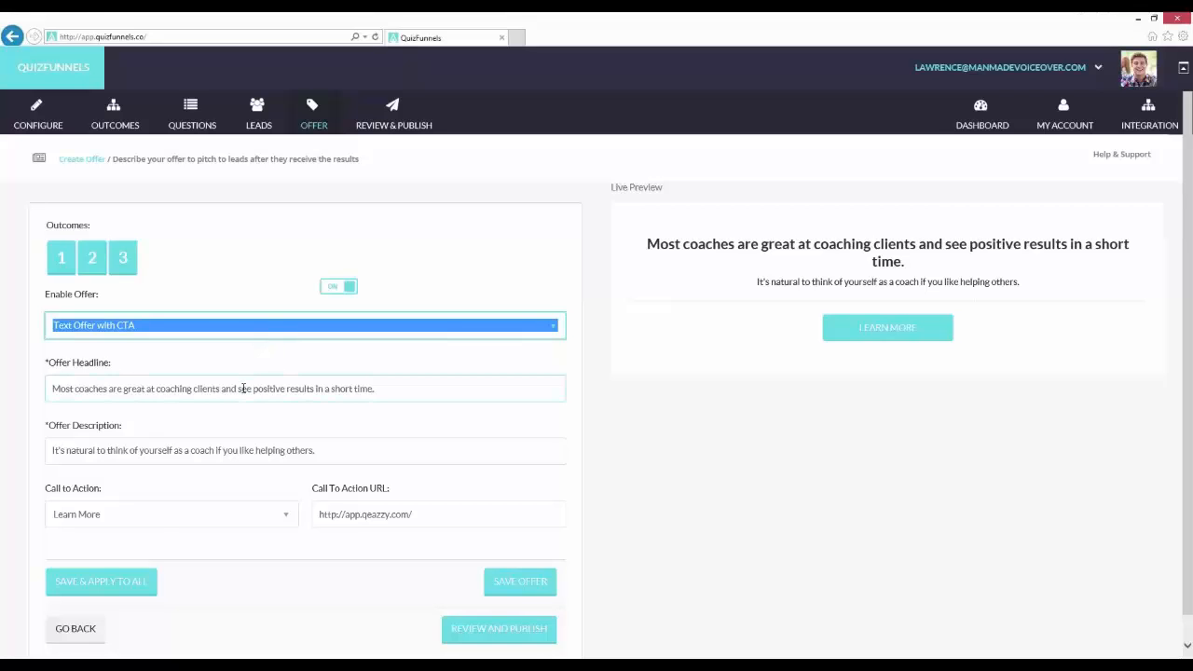
pyautogui.click(159, 518)
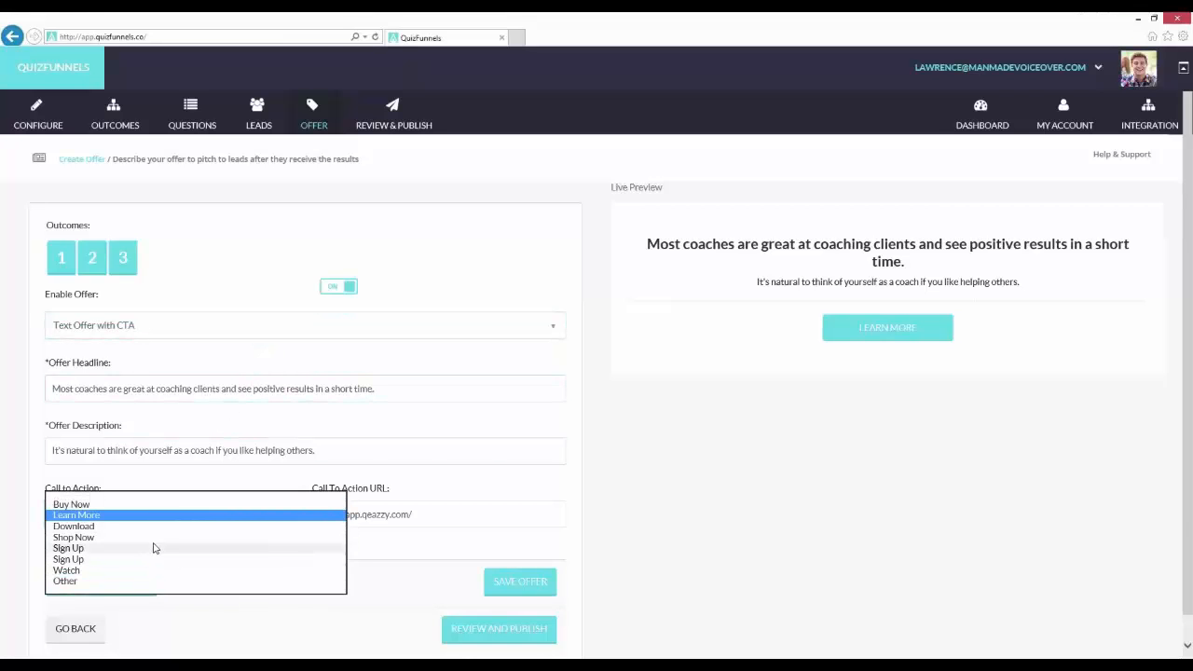
pyautogui.click(155, 515)
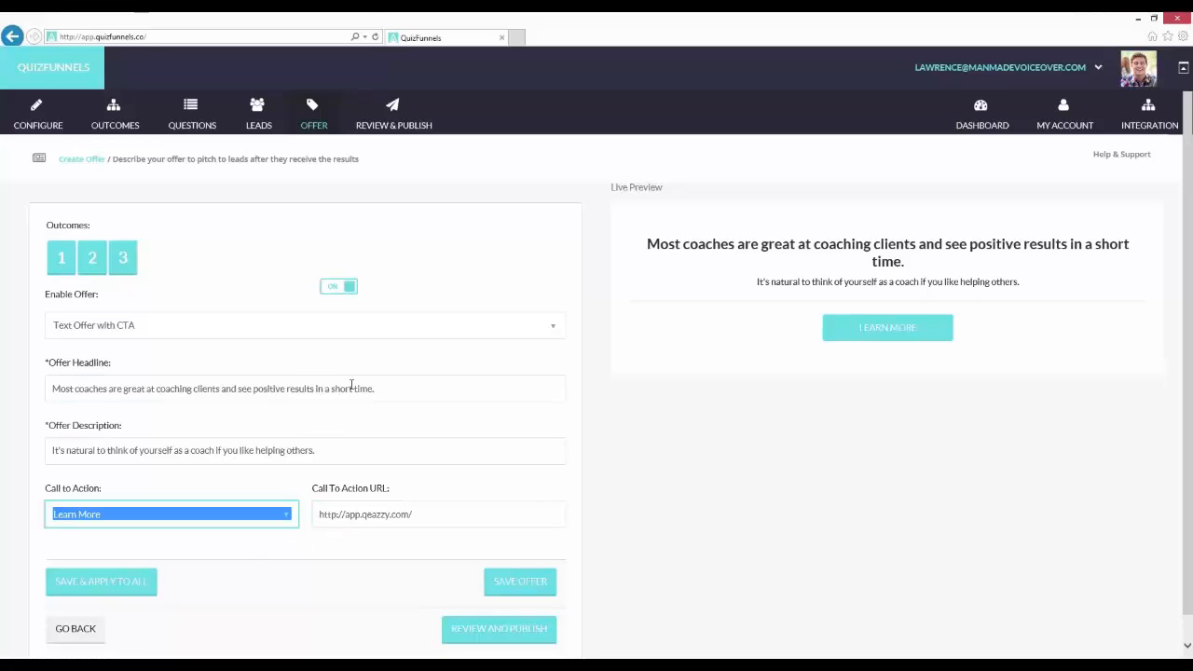
# Try the Image Offer type for outcome 1, then set it to Image Offer with Headline and CTA.
pyautogui.click(354, 342)
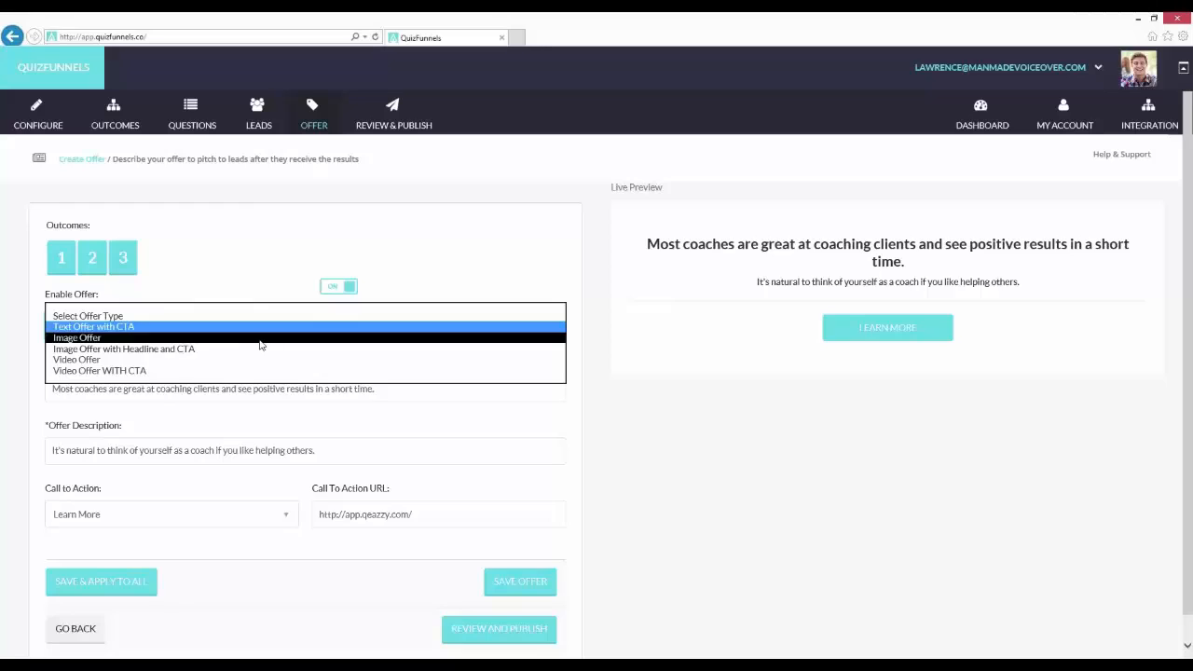
pyautogui.click(262, 340)
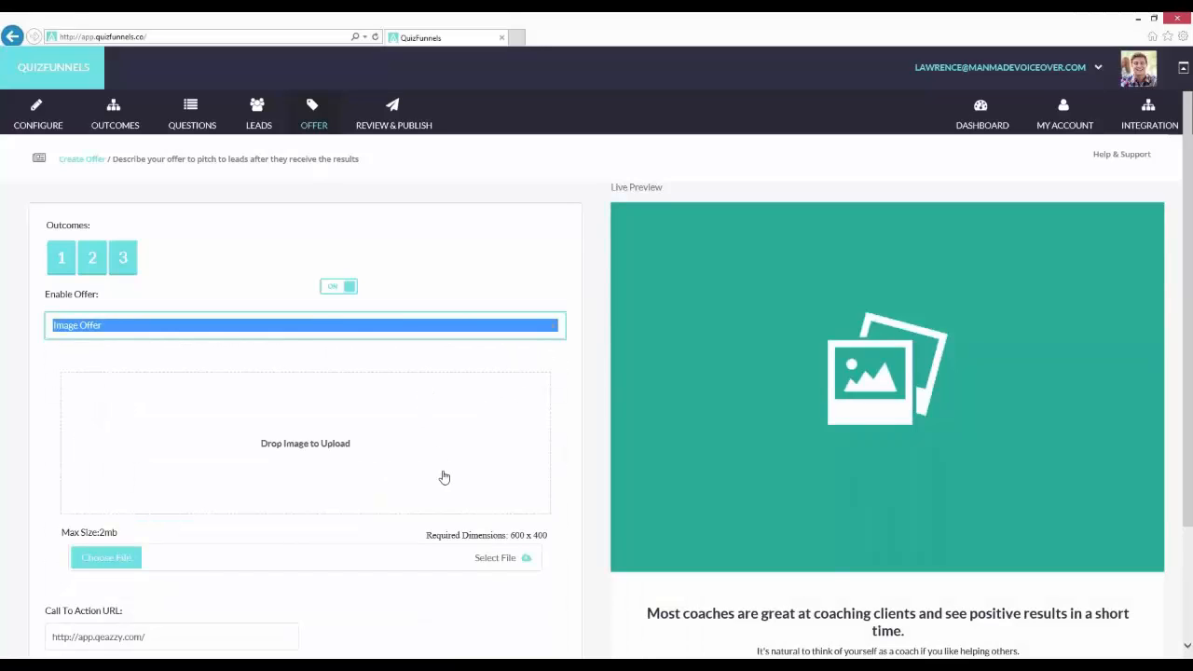
pyautogui.click(351, 334)
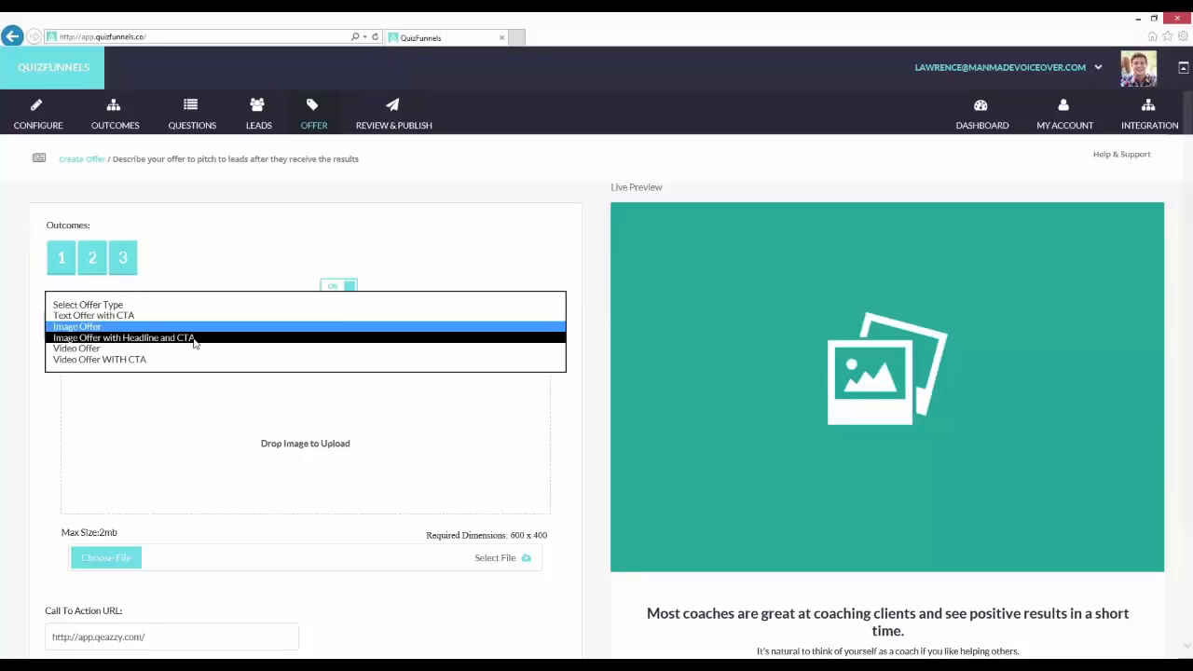
pyautogui.click(192, 339)
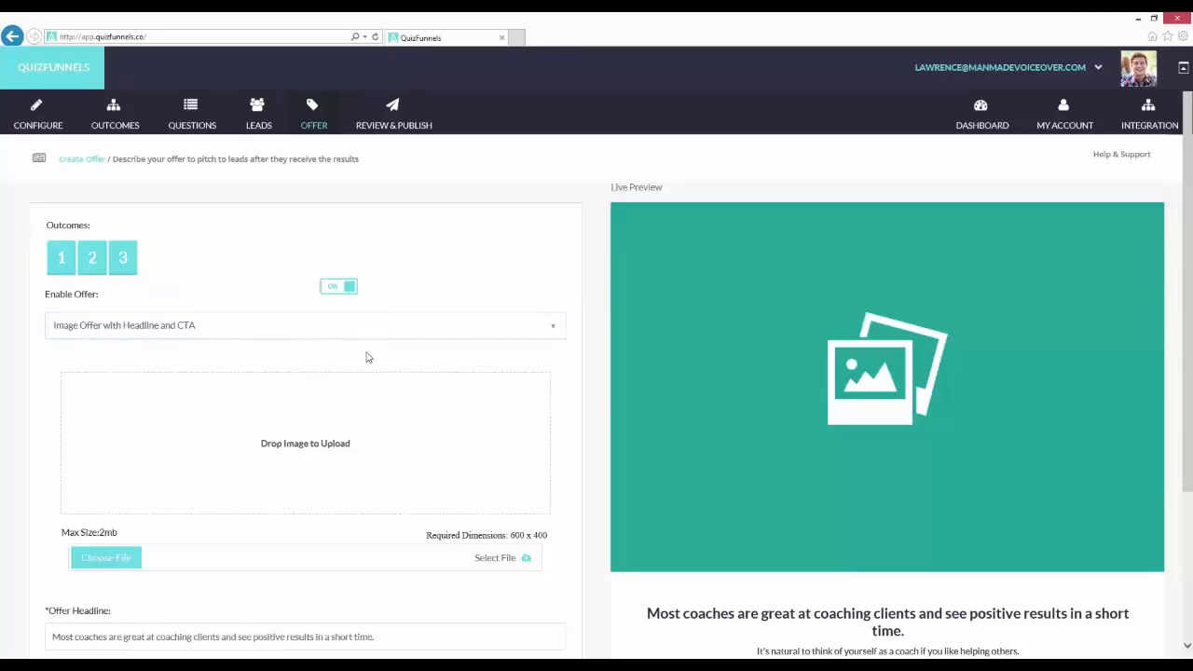
# Save outcome 1's offer and continue to the quiz's review and publish page.
pyautogui.scroll(-3, 466, 355)
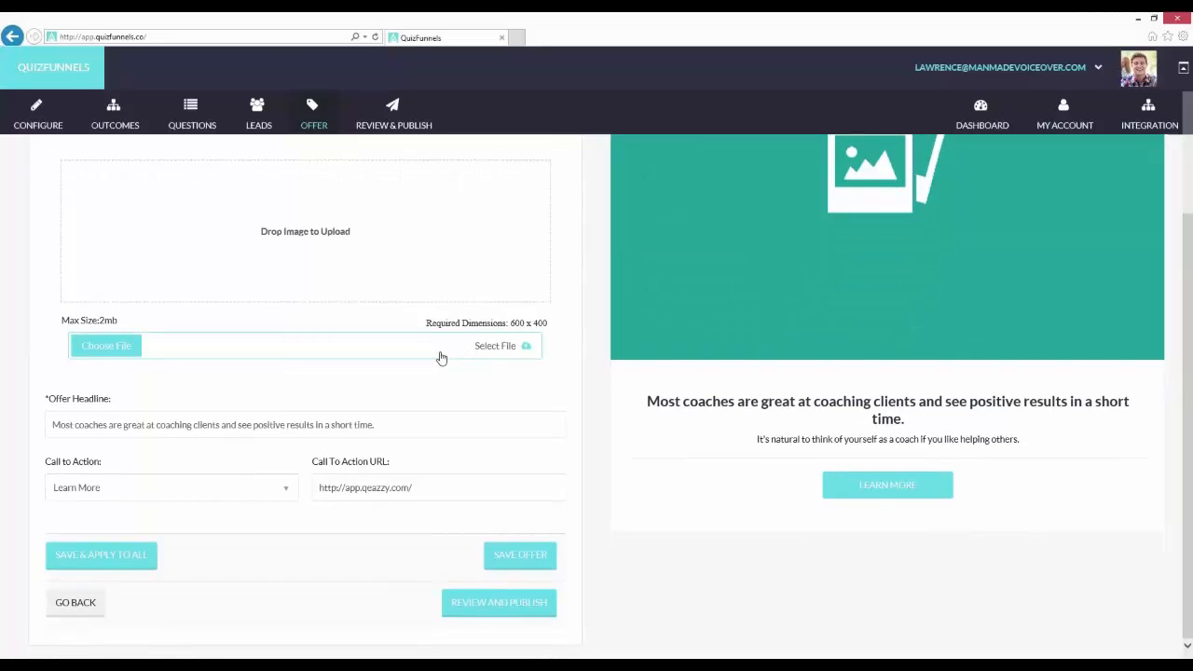
pyautogui.scroll(3, 434, 351)
pyautogui.scroll(-3, 394, 354)
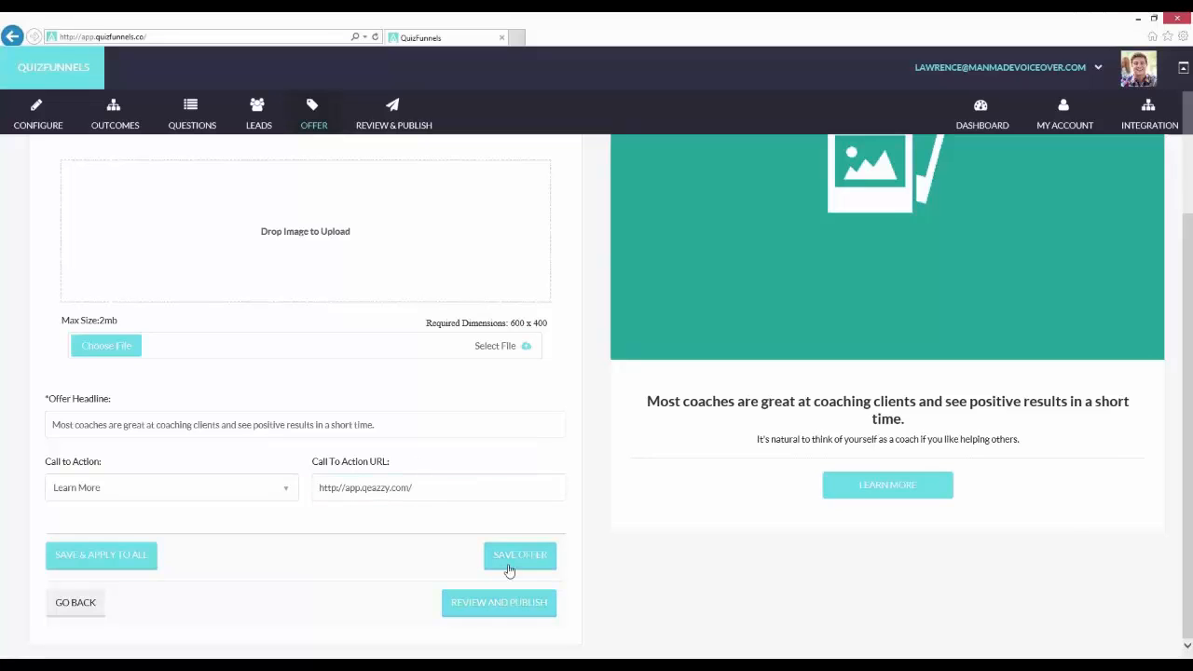
pyautogui.click(511, 560)
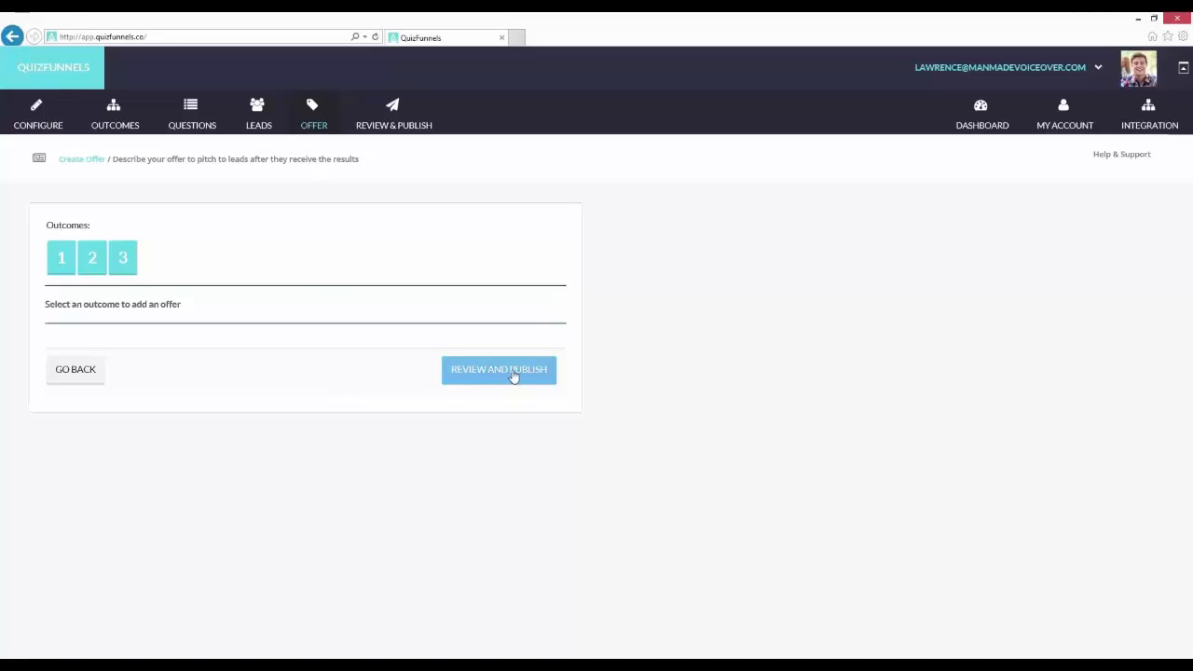
pyautogui.click(513, 373)
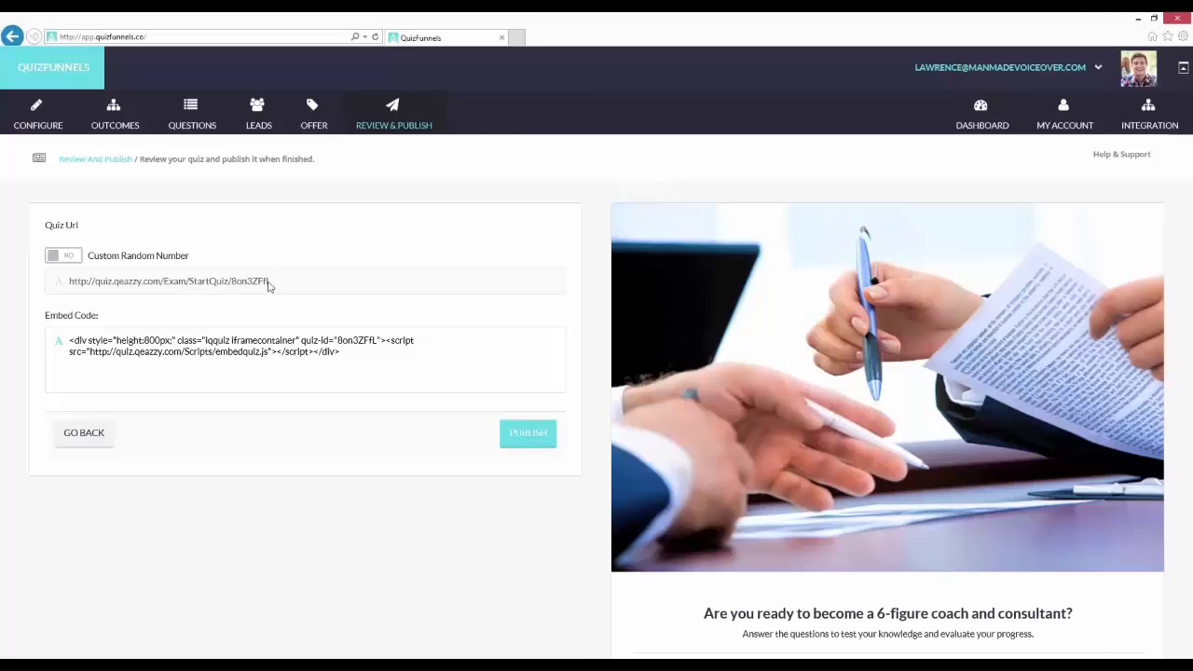
# Select the quiz's full embed code and publish the quiz.
pyautogui.moveTo(280, 283); pyautogui.dragTo(313, 285)
pyautogui.moveTo(357, 354); pyautogui.dragTo(67, 342)
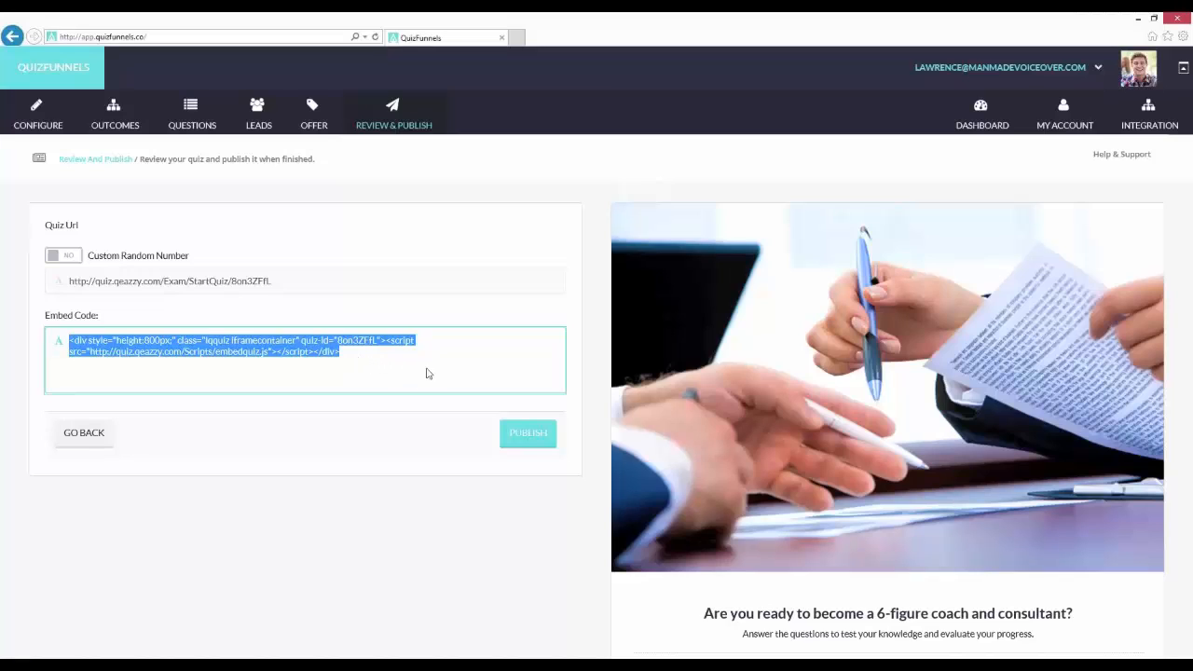
pyautogui.click(527, 433)
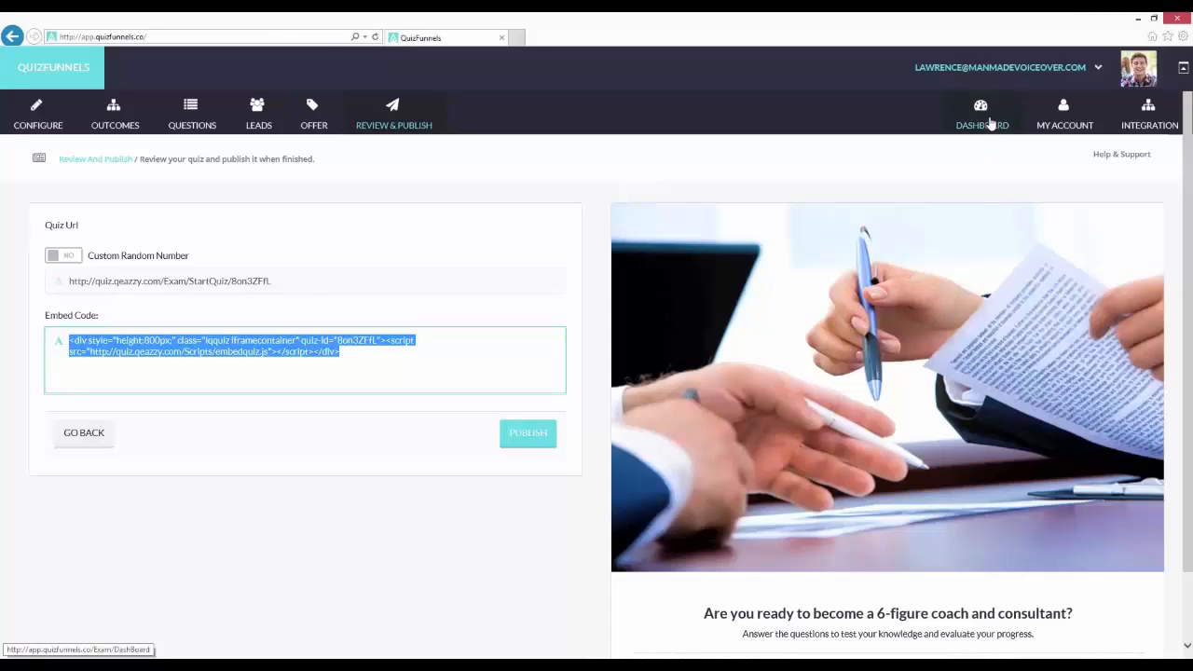
# Open the 6-Figure Coaching and Consulting Quiz's data from the dashboard and review its statistics, engagement funnel, outcomes and activity charts.
pyautogui.click(986, 121)
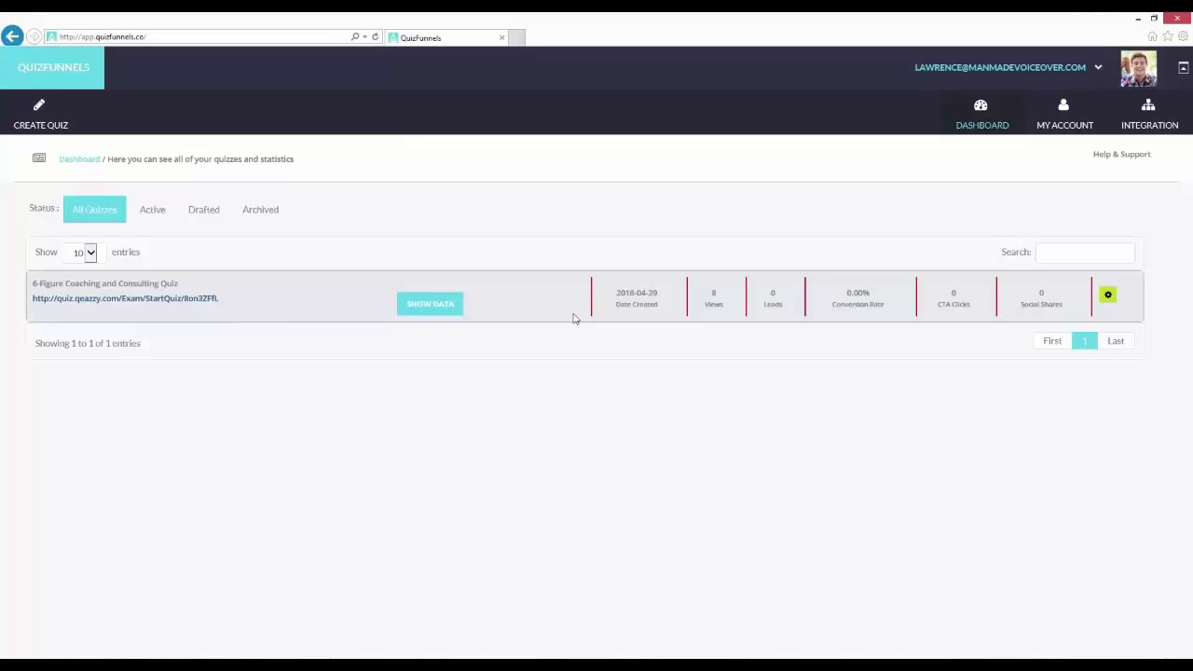
pyautogui.click(417, 308)
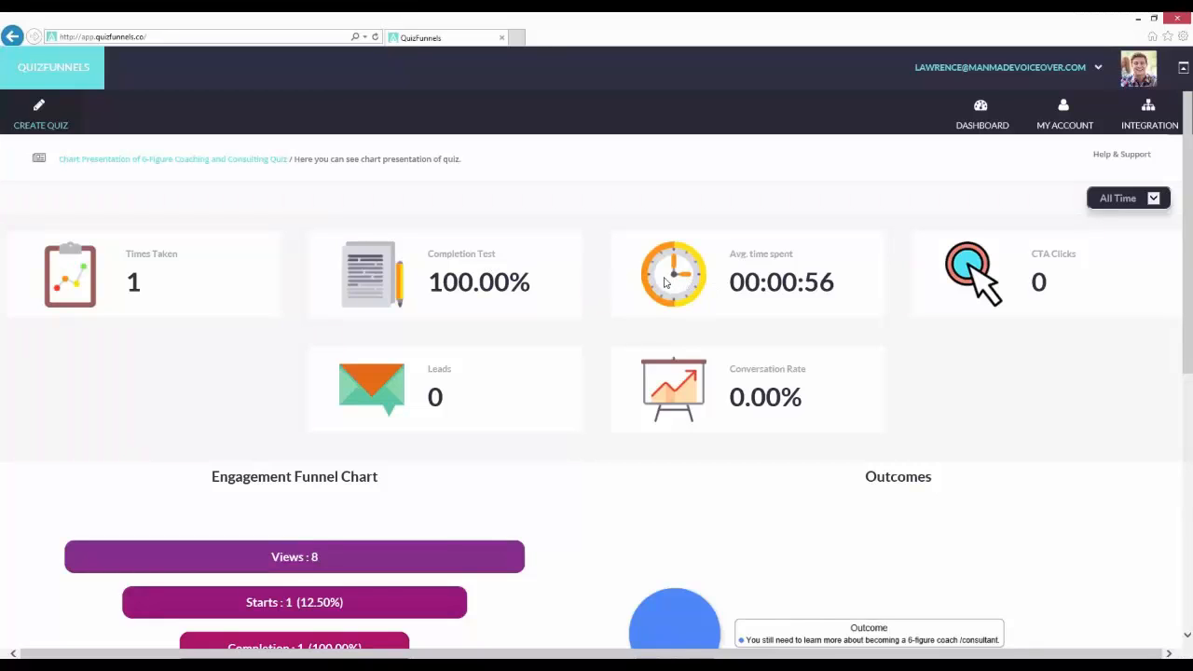
pyautogui.scroll(-3, 559, 300)
pyautogui.scroll(-3, 551, 364)
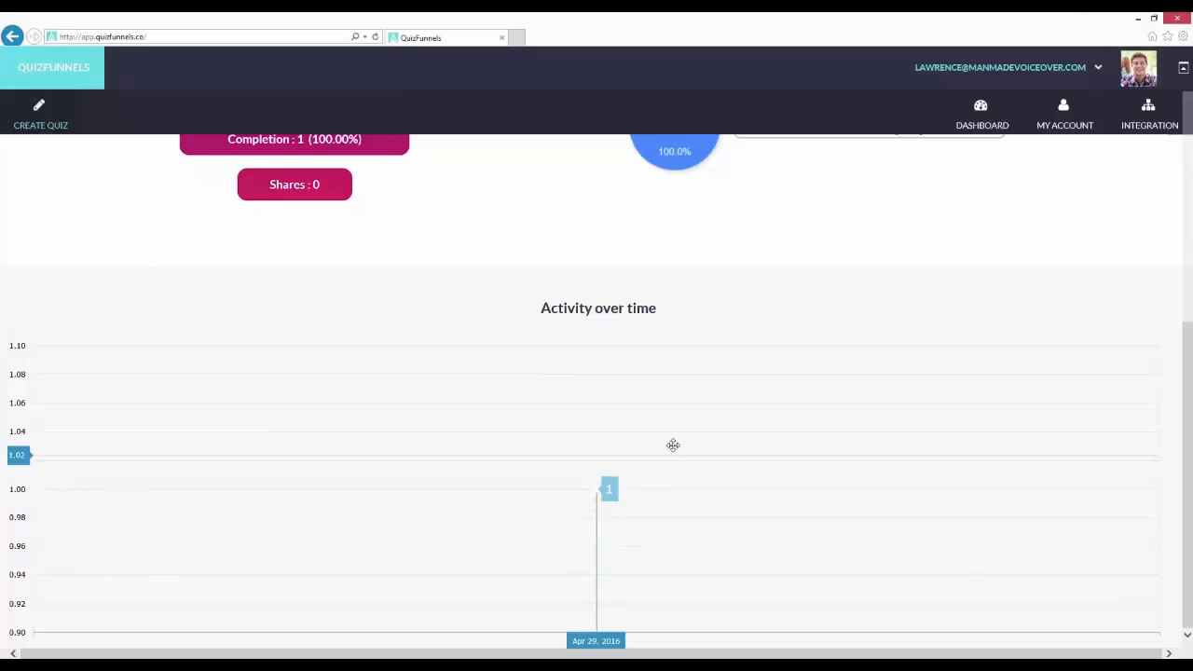
pyautogui.scroll(4, 725, 426)
pyautogui.scroll(2, 730, 426)
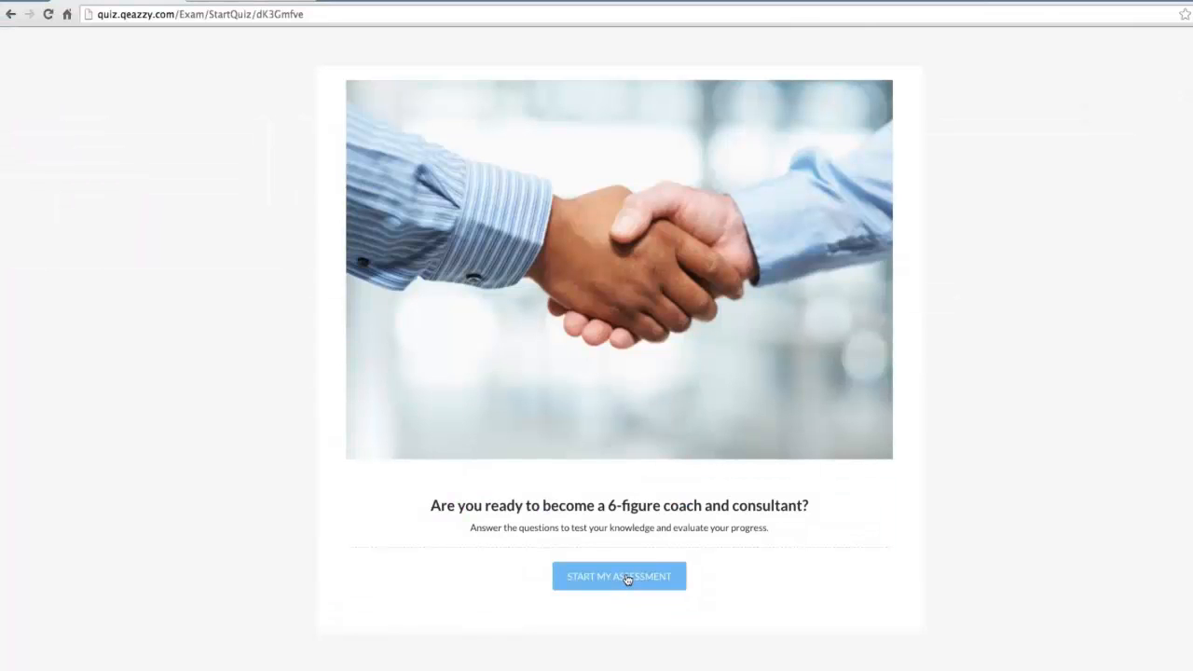
# On the quiz's public page, start the assessment and answer questions 1 to 4, including A little, Yes and Less than $1,000.
pyautogui.click(628, 578)
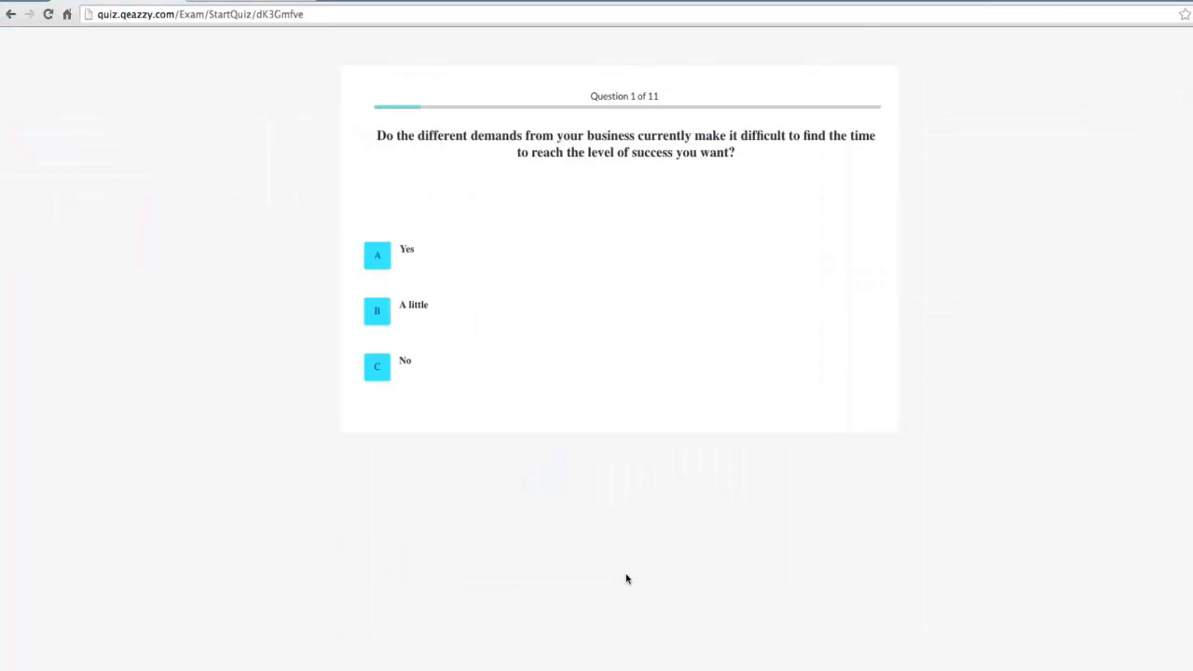
pyautogui.click(463, 320)
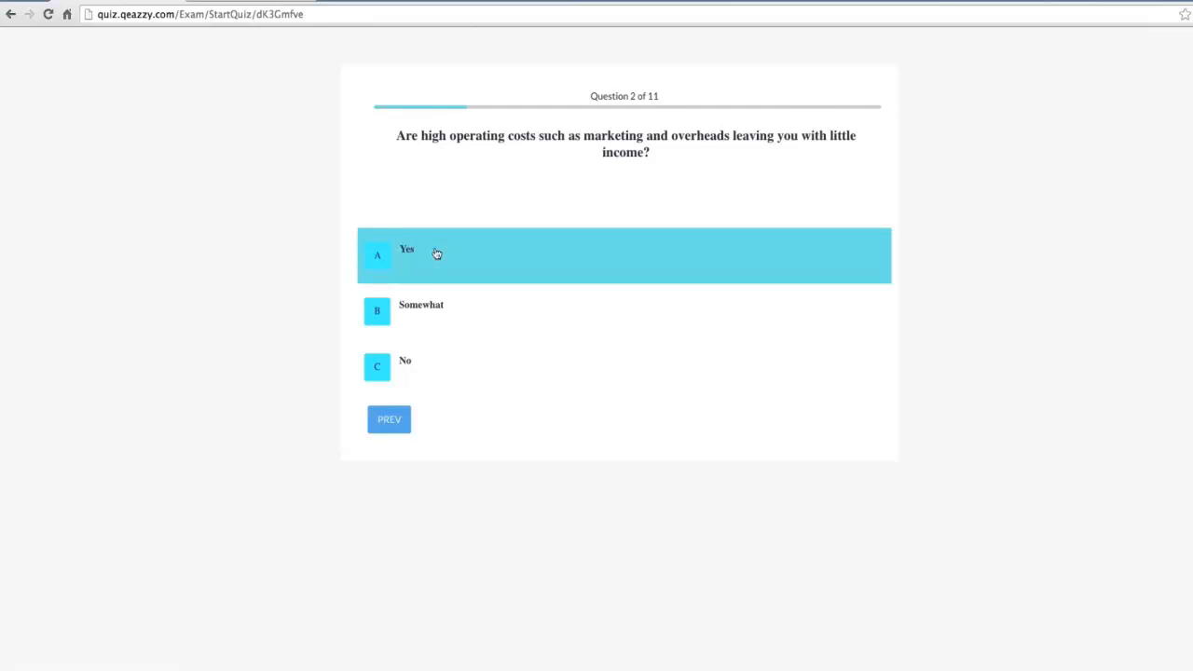
pyautogui.click(436, 253)
pyautogui.click(464, 346)
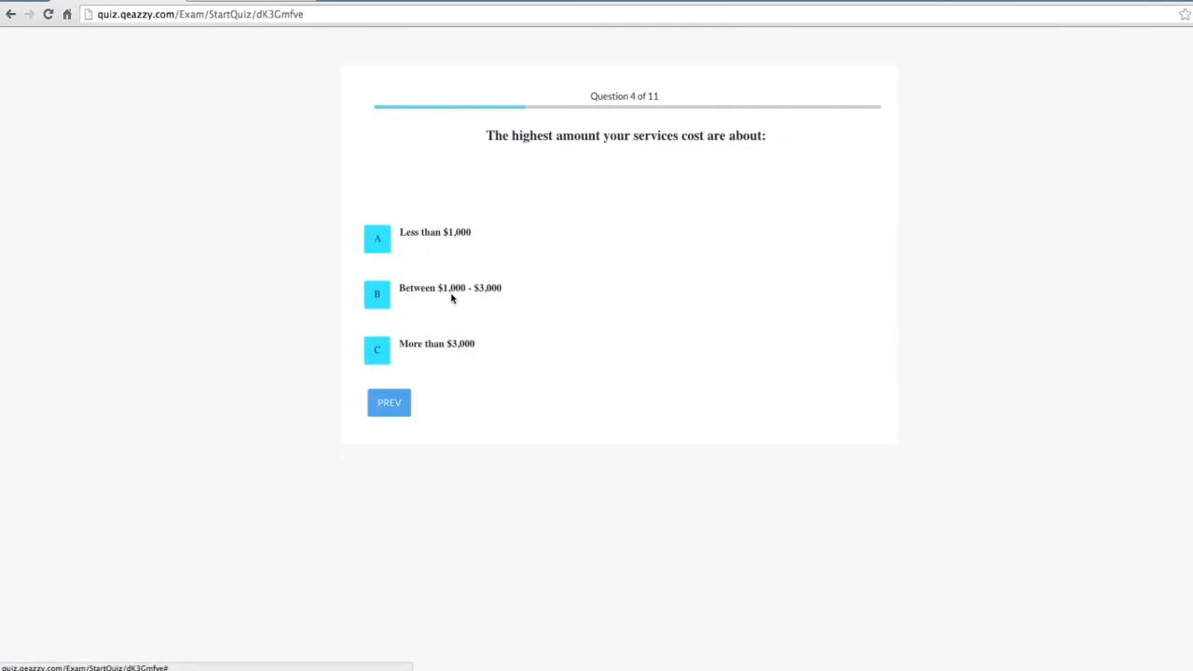
pyautogui.click(456, 278)
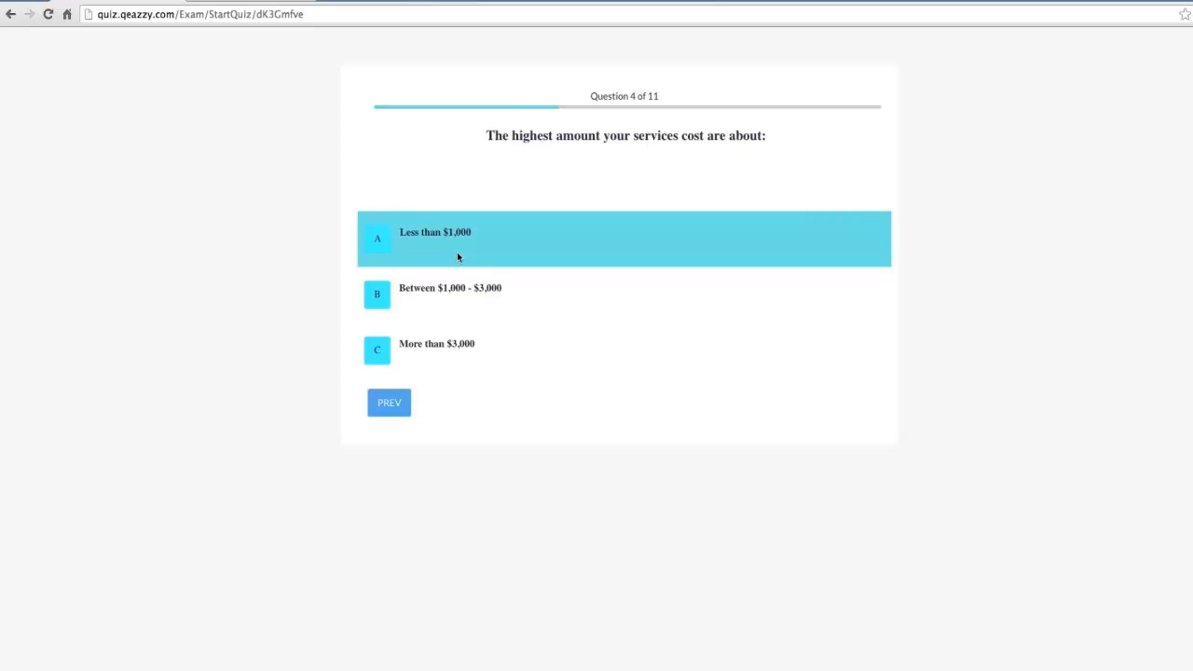
pyautogui.click(456, 238)
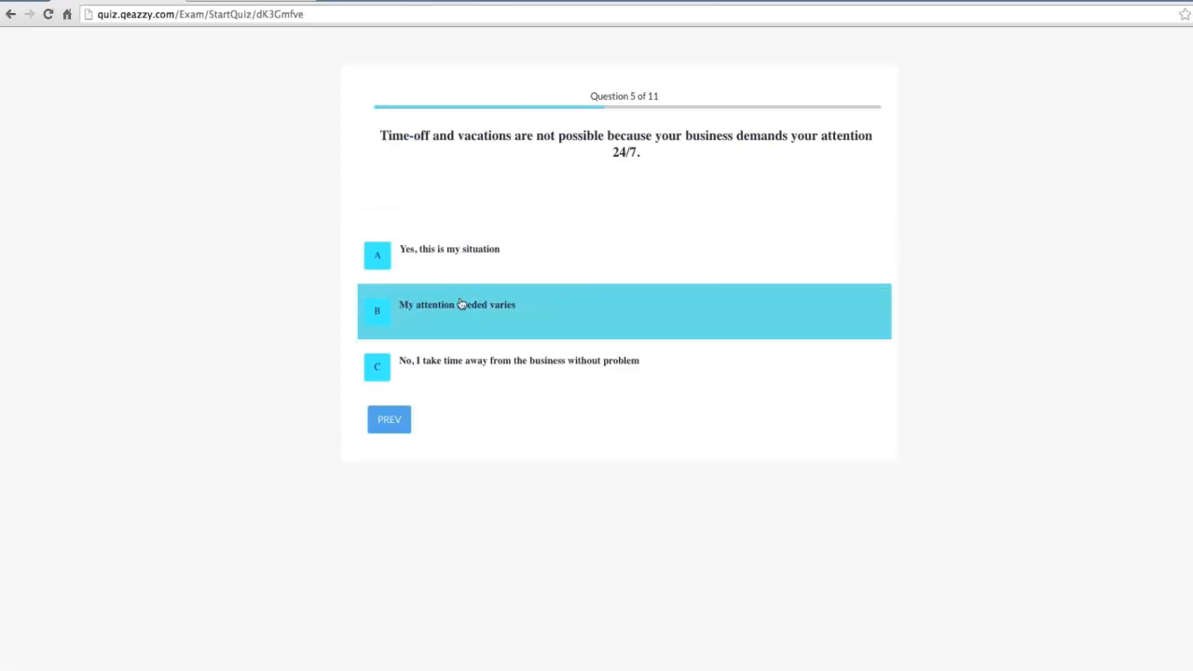
# Answer quiz questions 5 to 9, choosing My attention needed varies for question 5 and Yes, and the statistics back this up for question 7.
pyautogui.click(461, 304)
pyautogui.click(488, 289)
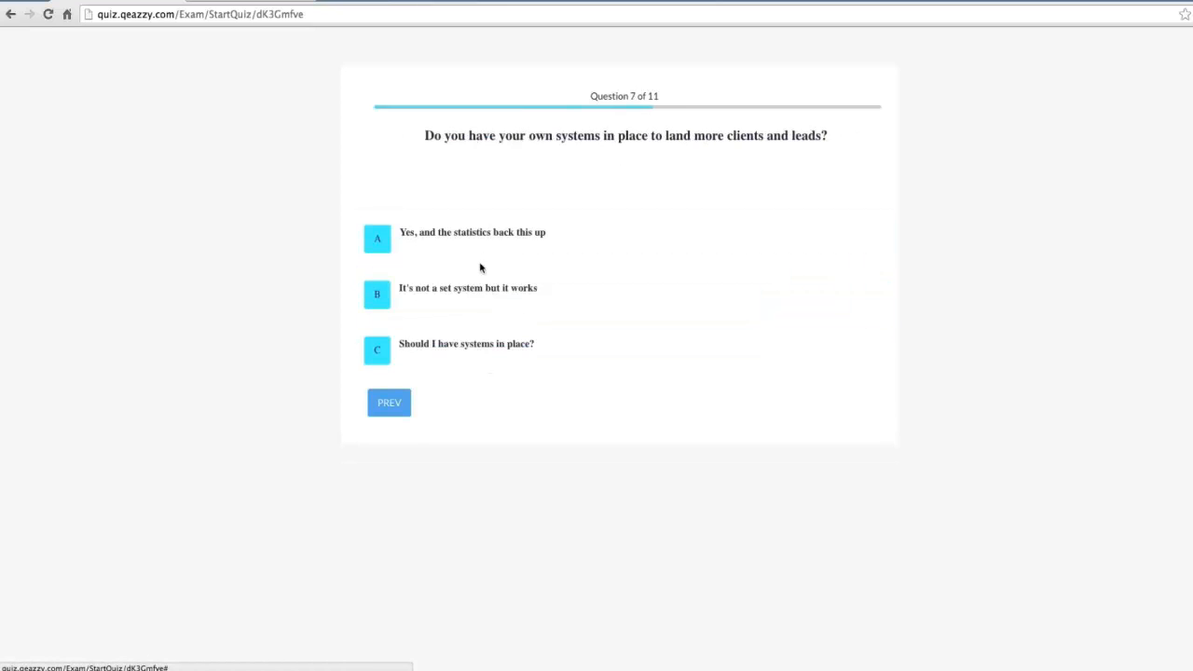
pyautogui.click(481, 241)
pyautogui.click(481, 275)
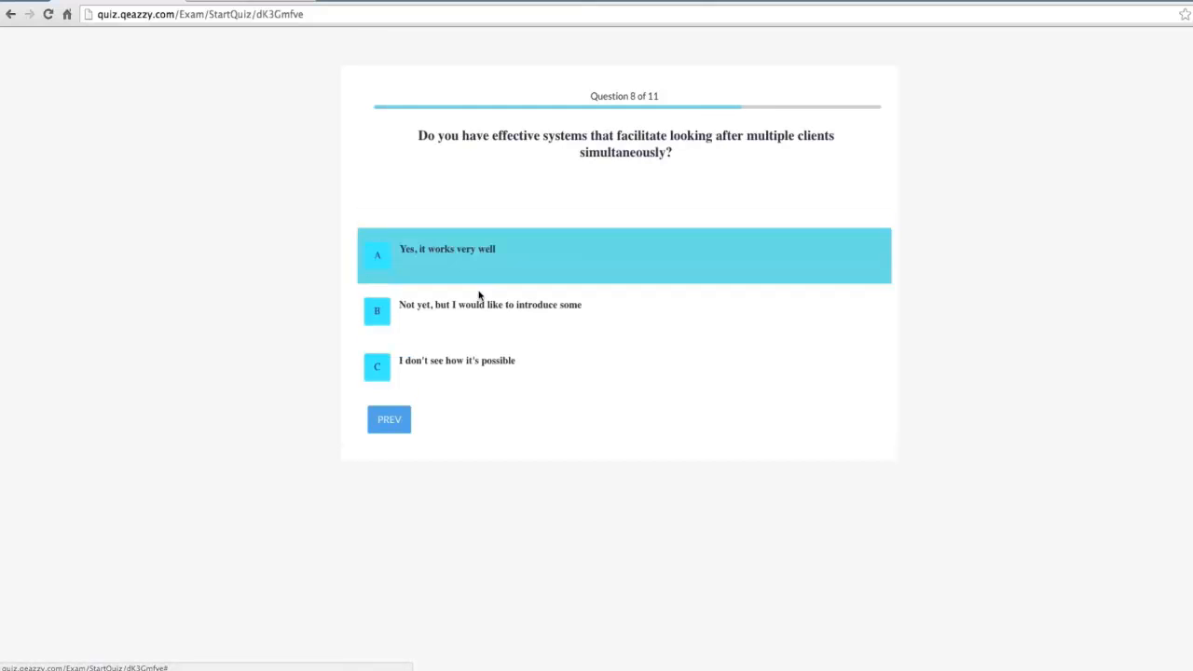
pyautogui.click(476, 363)
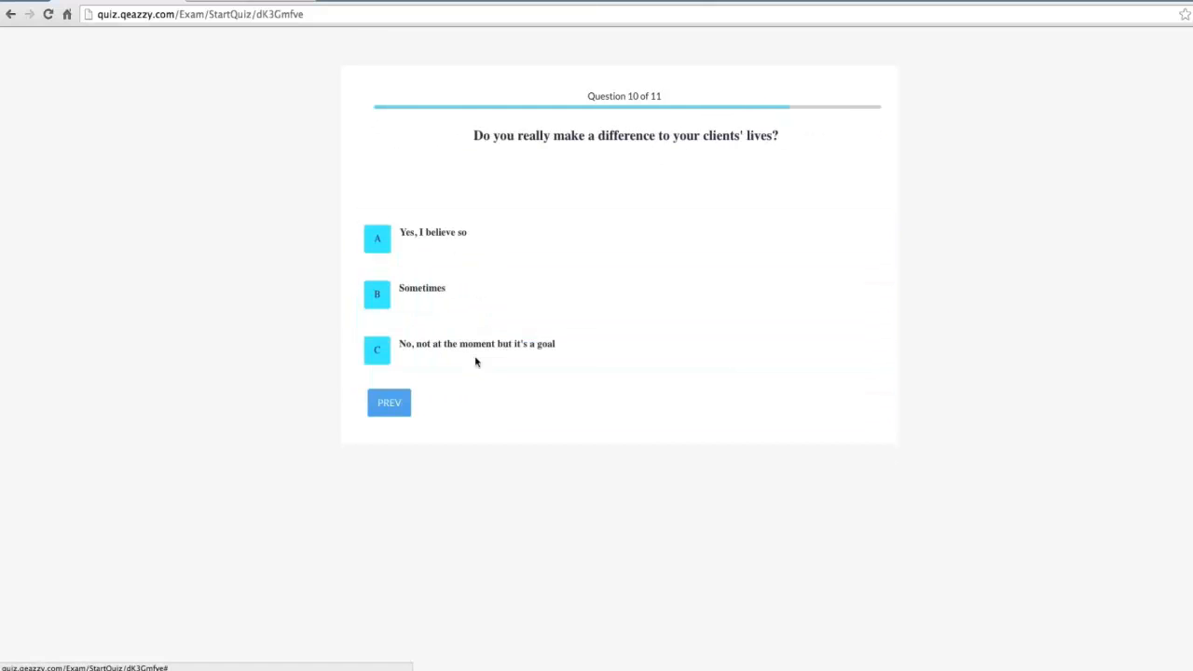
# Answer Sometimes to question 10 and Very likely, we receive a lot of referrals already to question 11, and submit an email address for the results.
pyautogui.click(479, 296)
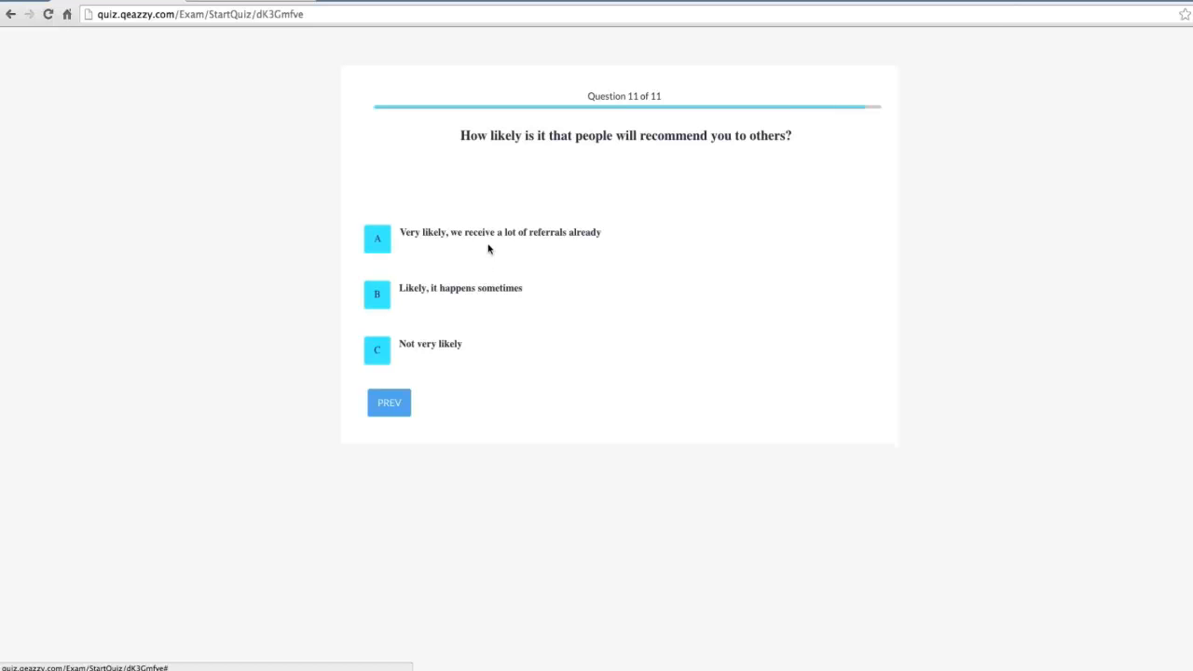
pyautogui.click(491, 239)
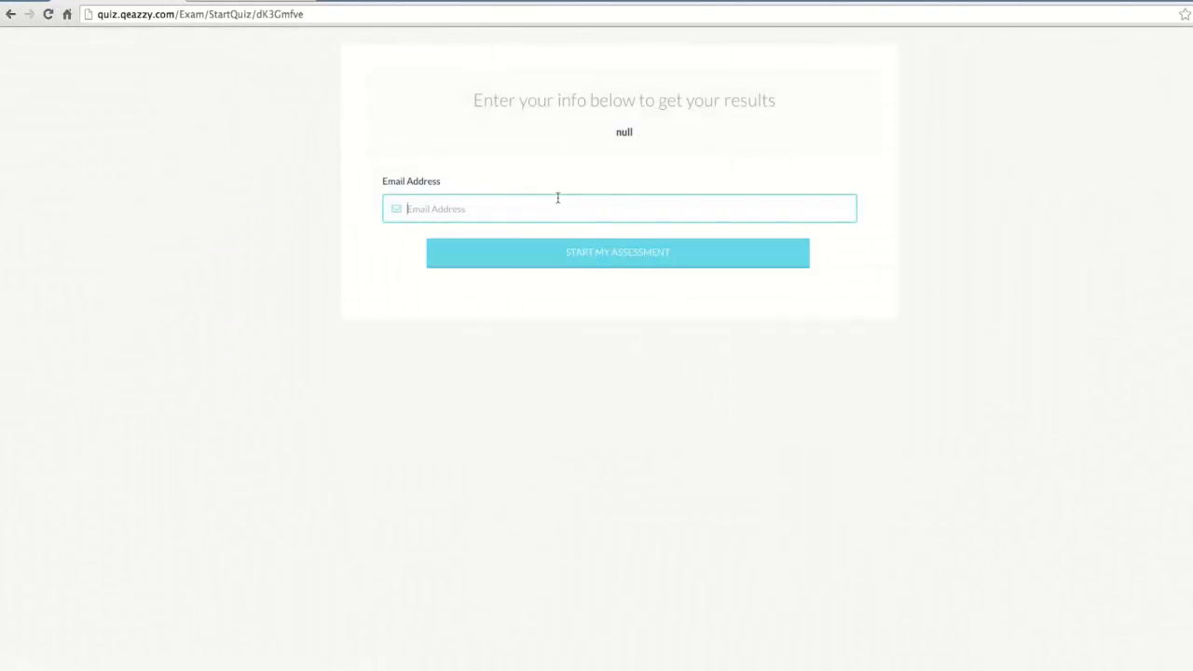
pyautogui.write('test@test.com')
pyautogui.click(597, 259)
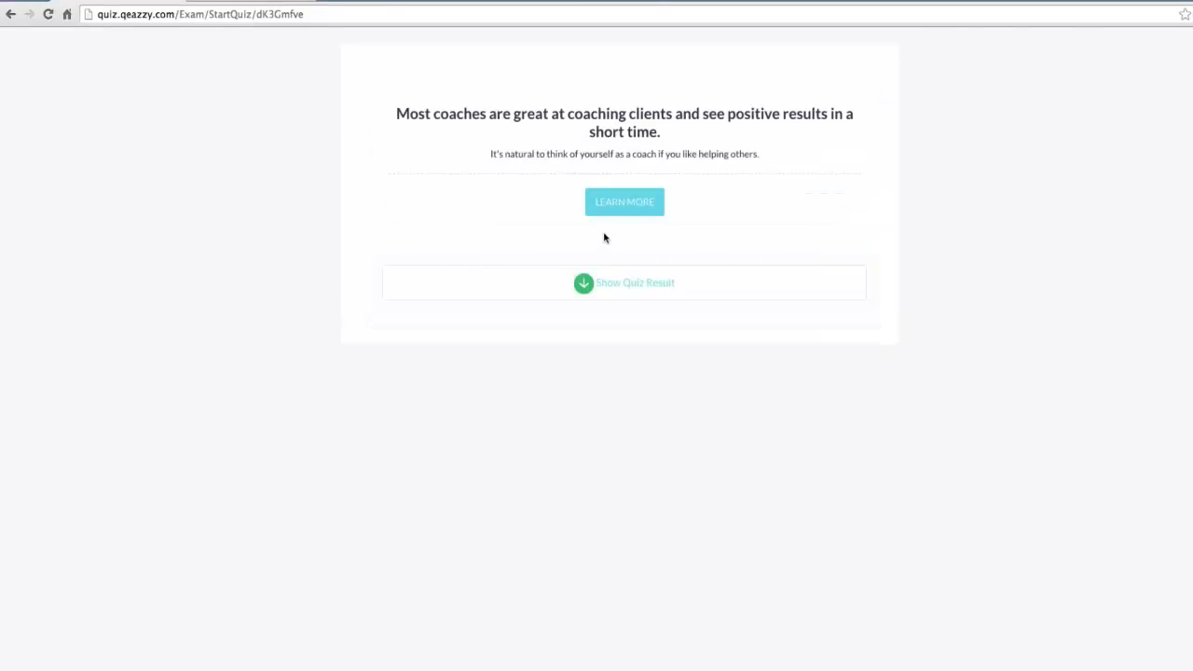
# Show the quiz result and examine its outcome description and heading, highlighting the text.
pyautogui.click(626, 284)
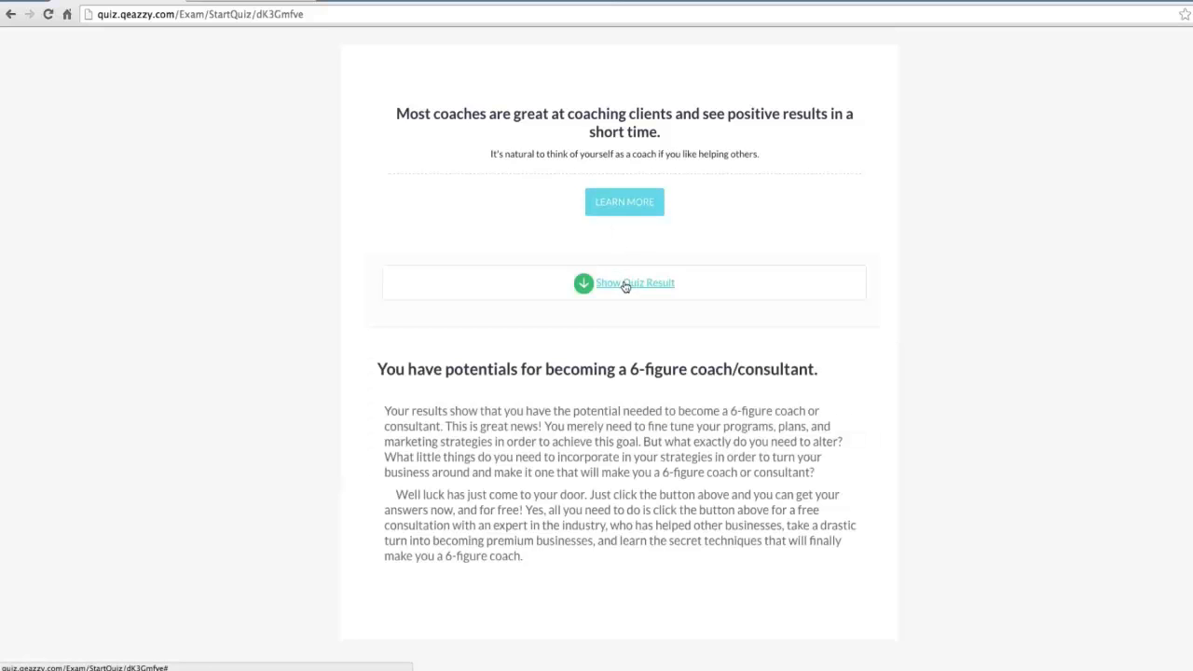
pyautogui.moveTo(492, 411); pyautogui.dragTo(527, 510)
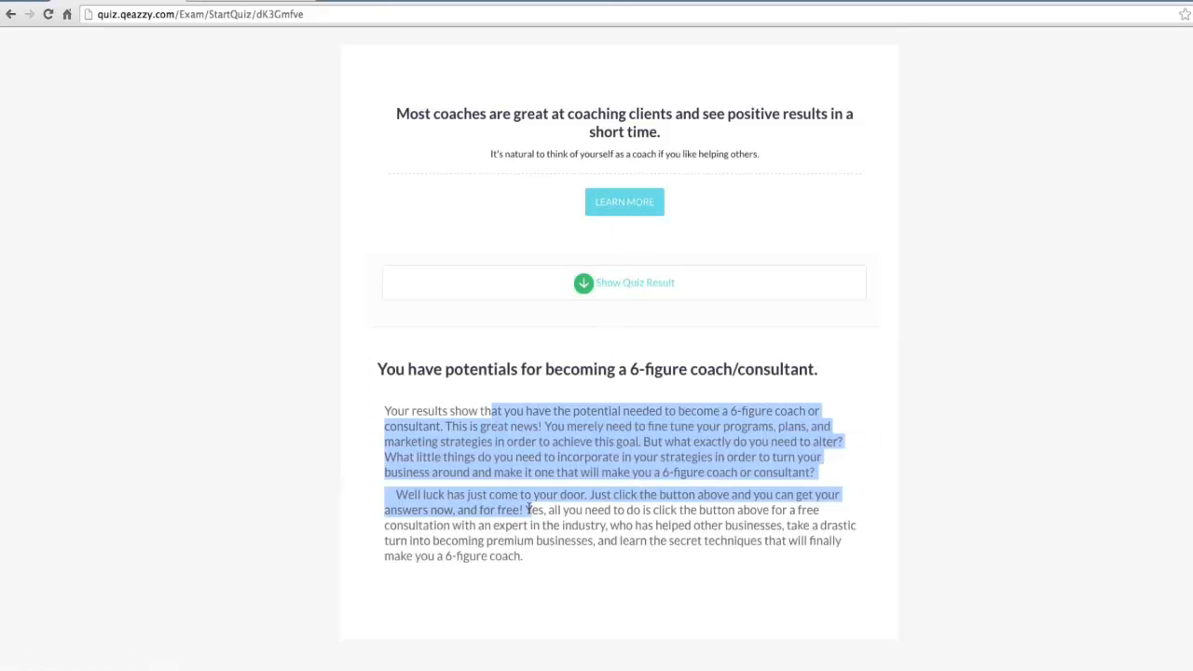
pyautogui.tripleClick(512, 368)
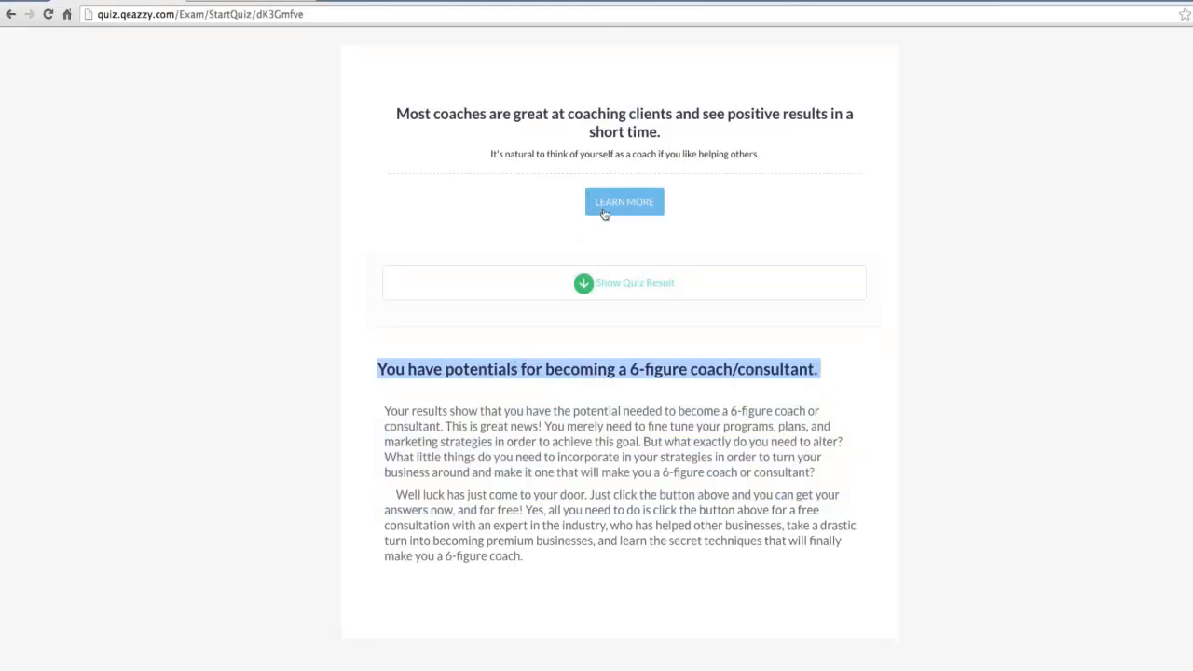